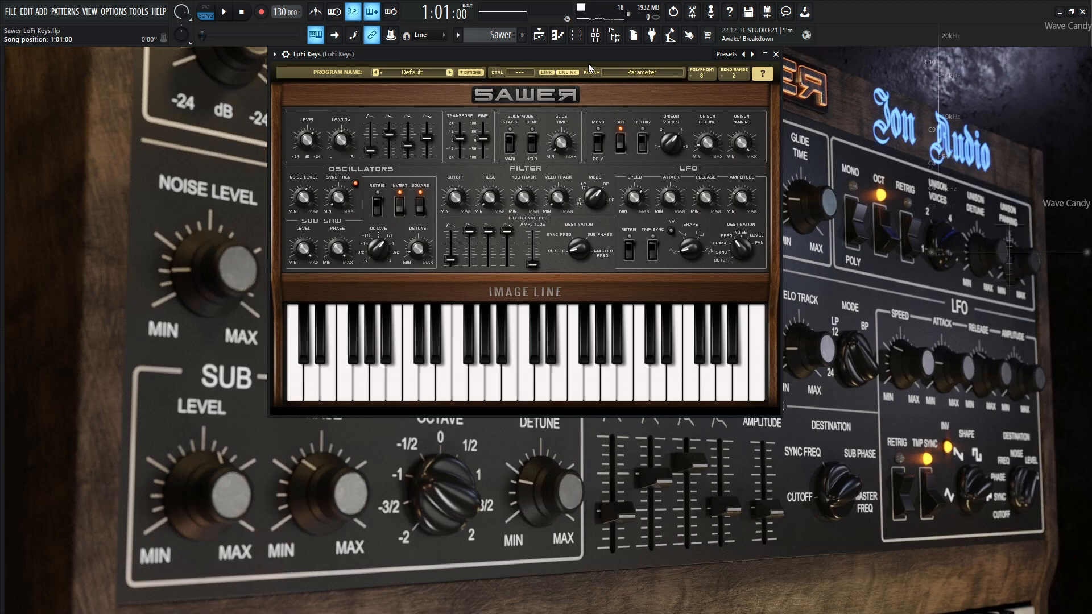
- Play back the song to hear the LoFi Keys part, and stop the playback
key(space)
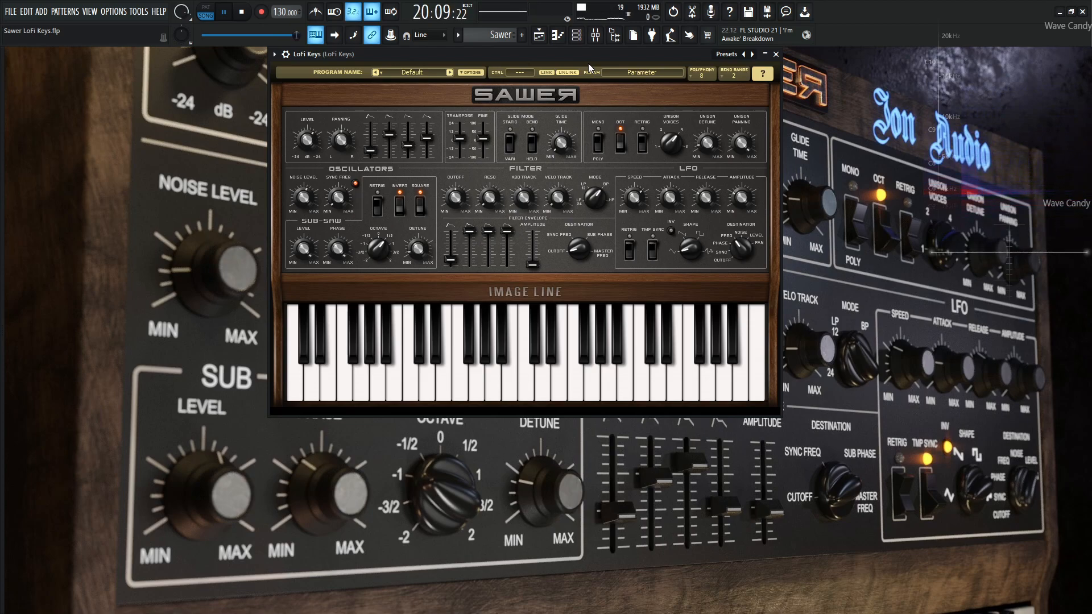
key(space)
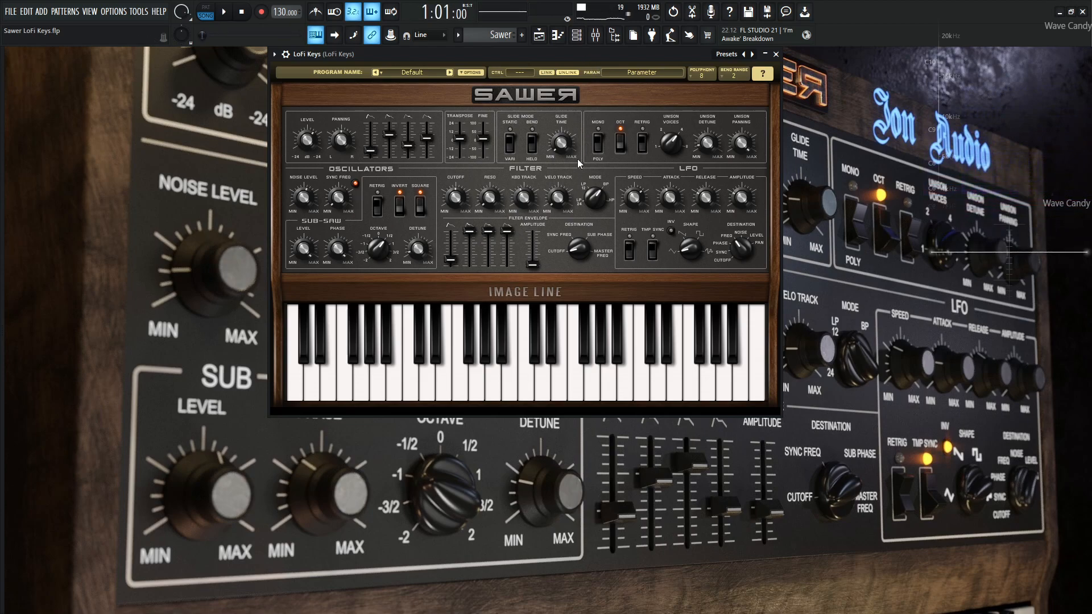
- Examine the curve of Fruity parametric EQ 2 on the LoFi Keys mixer track and close the EQ
click(595, 35)
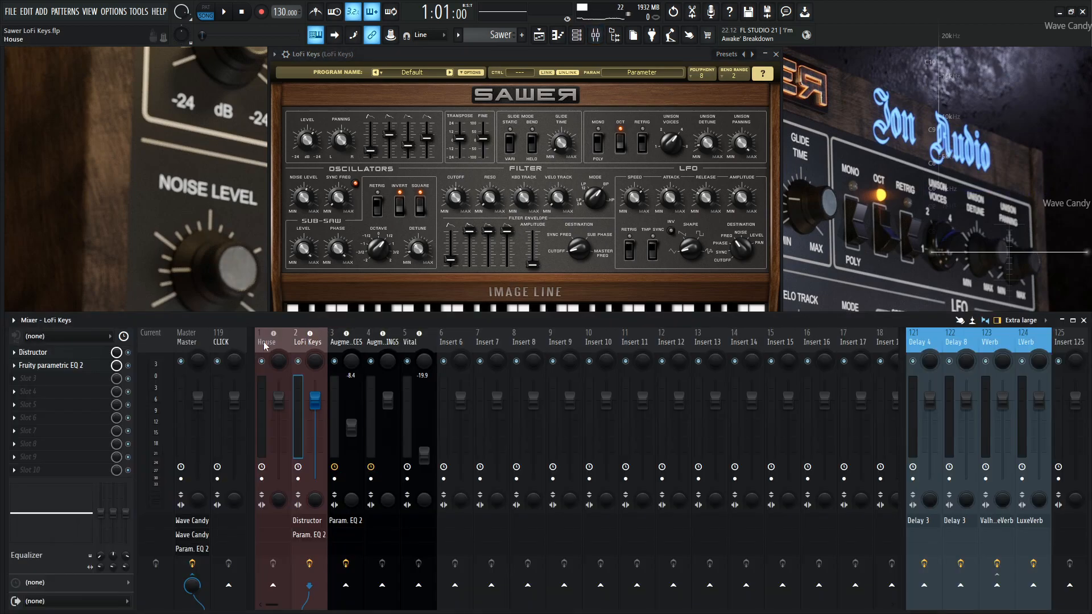
click(77, 366)
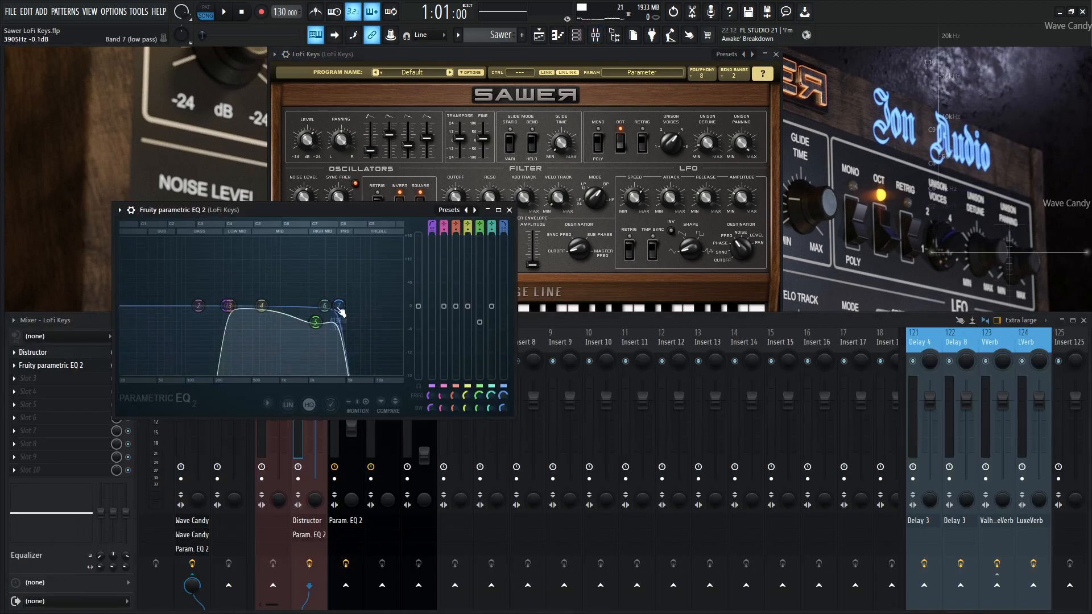
click(509, 210)
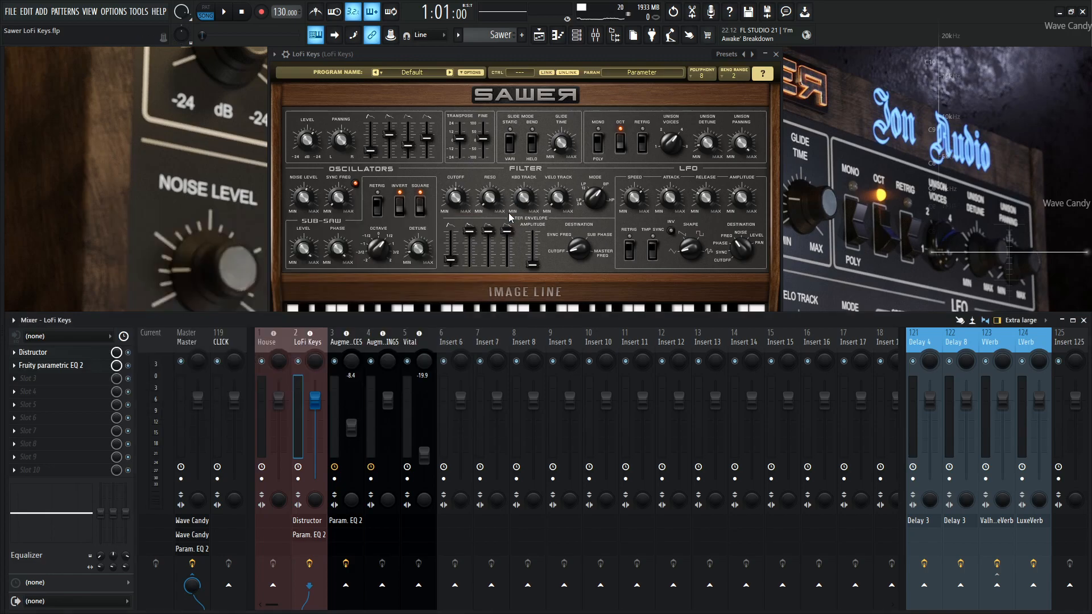
- Bypass Distructor and Fruity parametric EQ 2 on the LoFi Keys track and bring the Sawer synth to the front
click(128, 352)
click(128, 365)
click(490, 53)
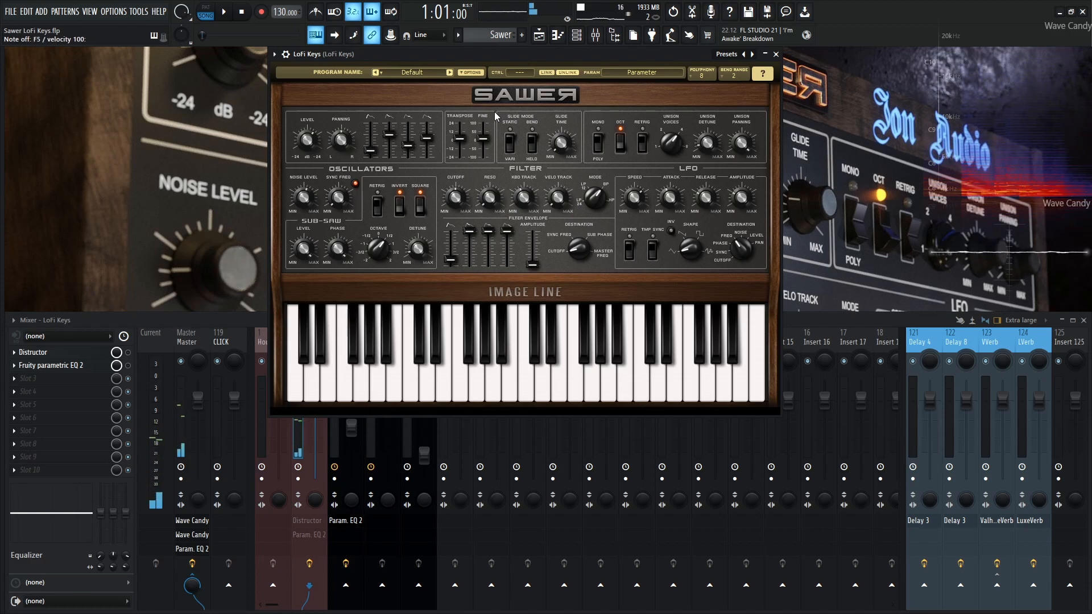
- Show Sawer's effects section in place of the keyboard and turn off the reverb and delay
click(555, 292)
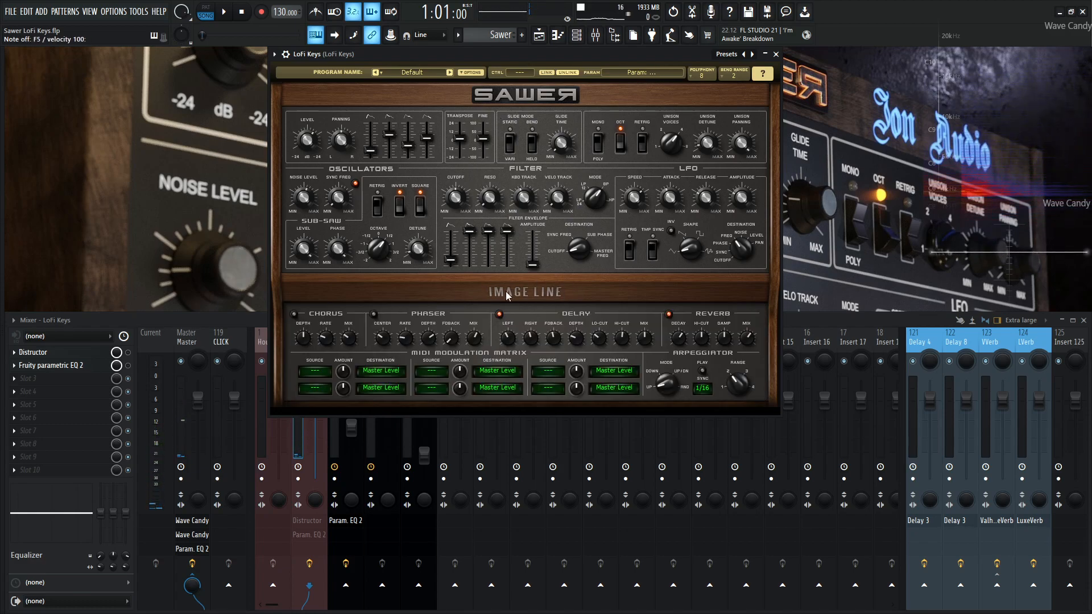
click(670, 314)
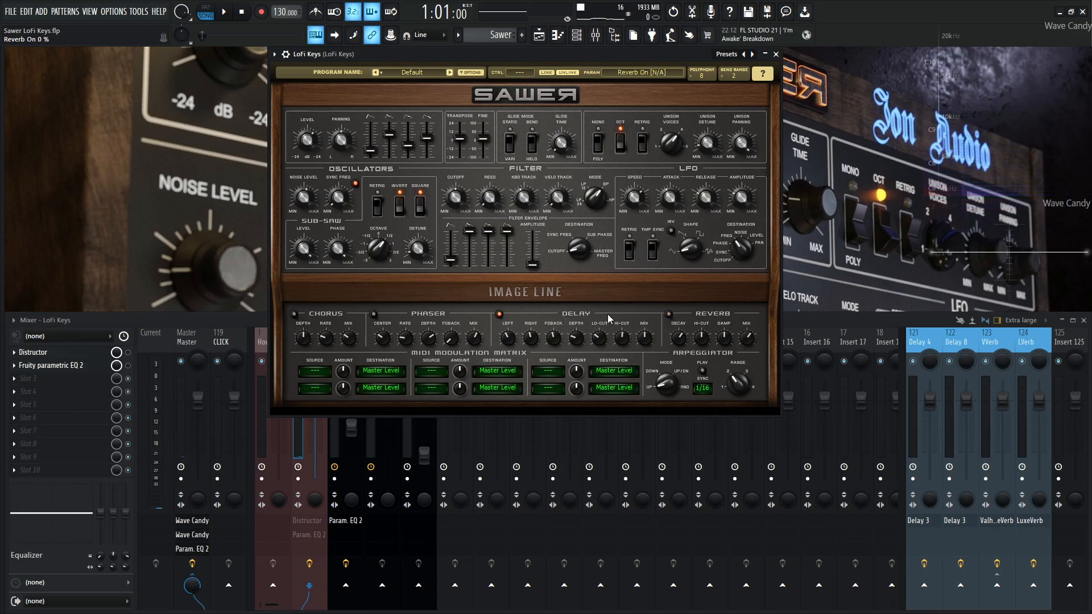
click(499, 315)
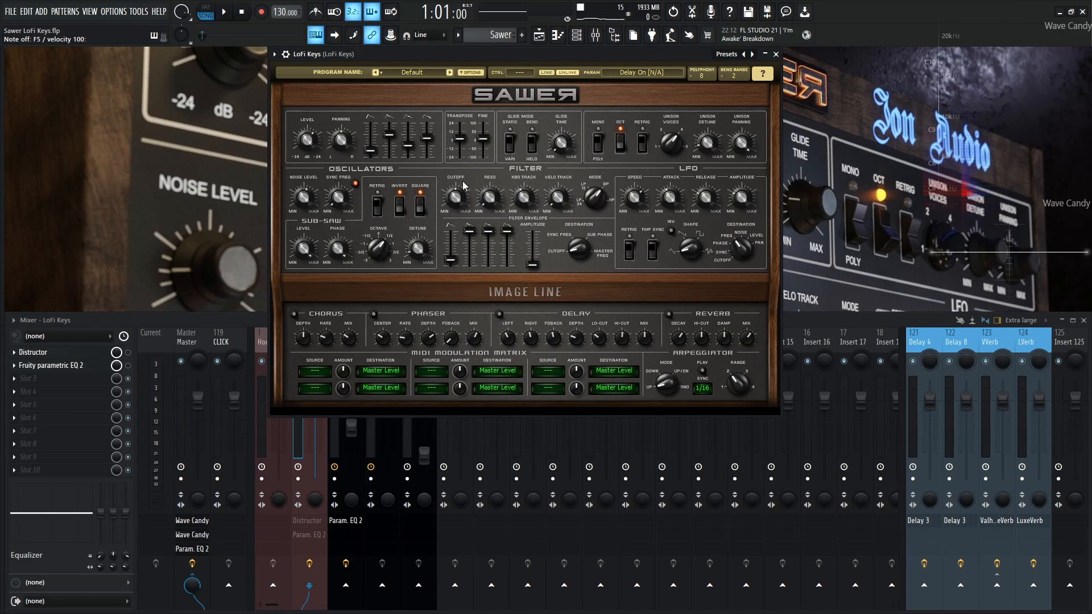
- Check the master level and the attack, decay, sustain and release values of the master envelope
click(307, 140)
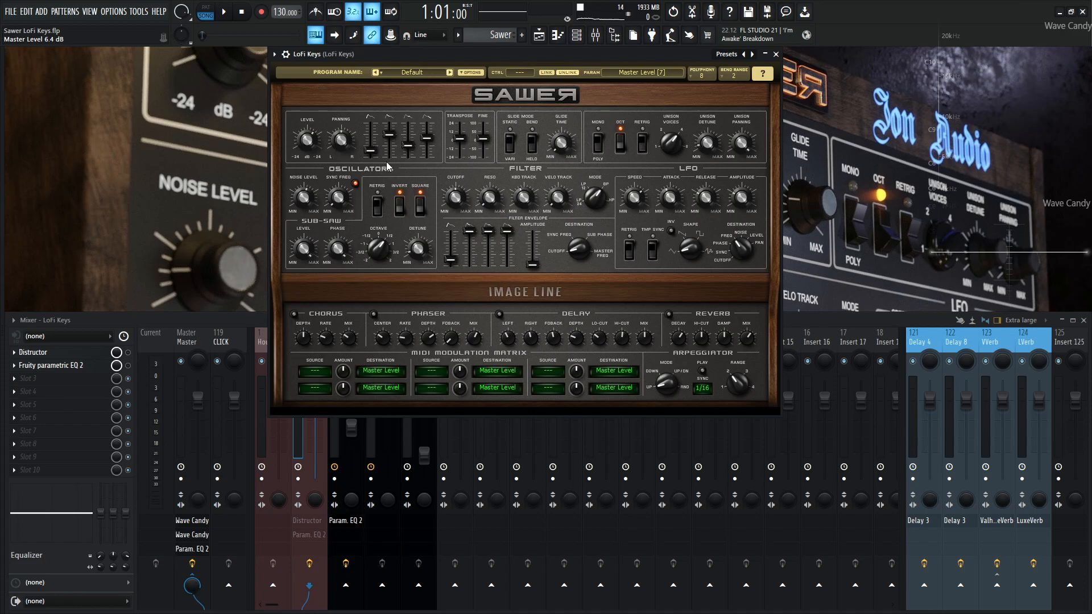
click(370, 154)
drag(390, 134, 389, 137)
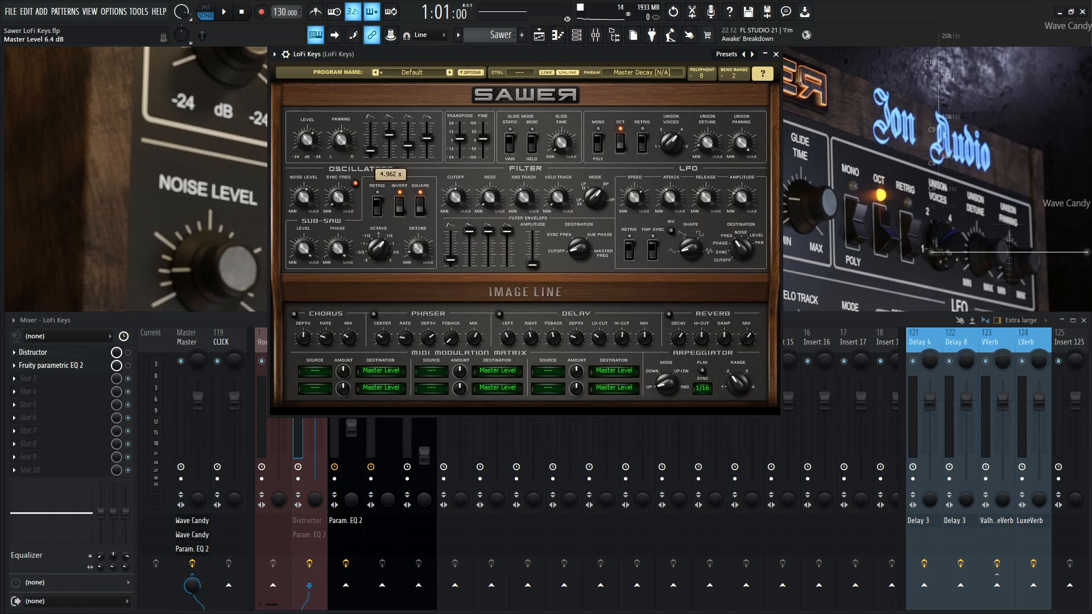
click(409, 147)
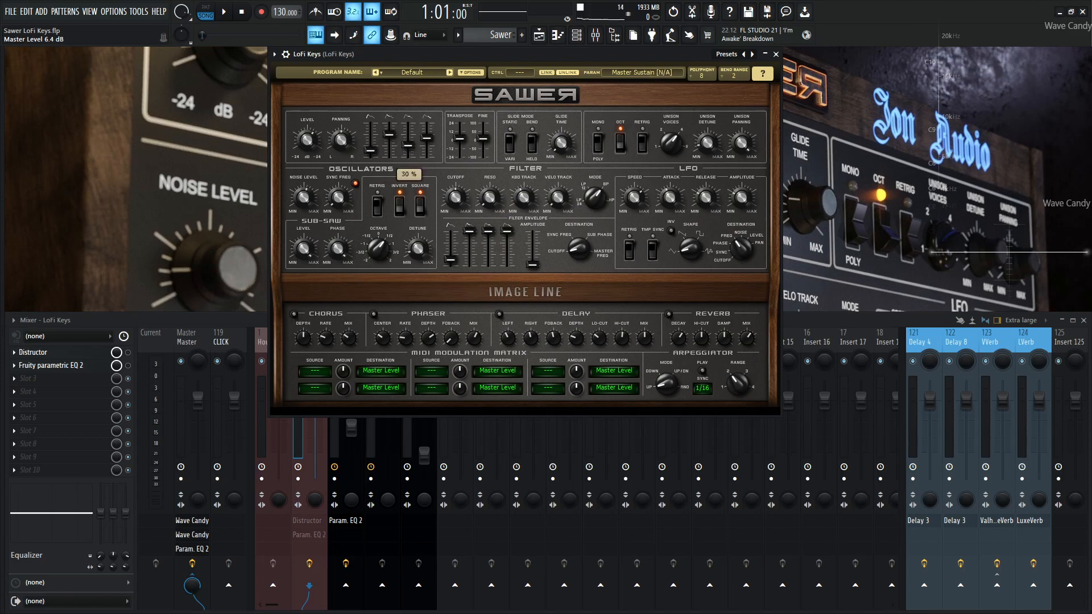
click(426, 138)
- Check the unison detune and unison panning amounts and play a note to hear them
click(707, 142)
click(742, 144)
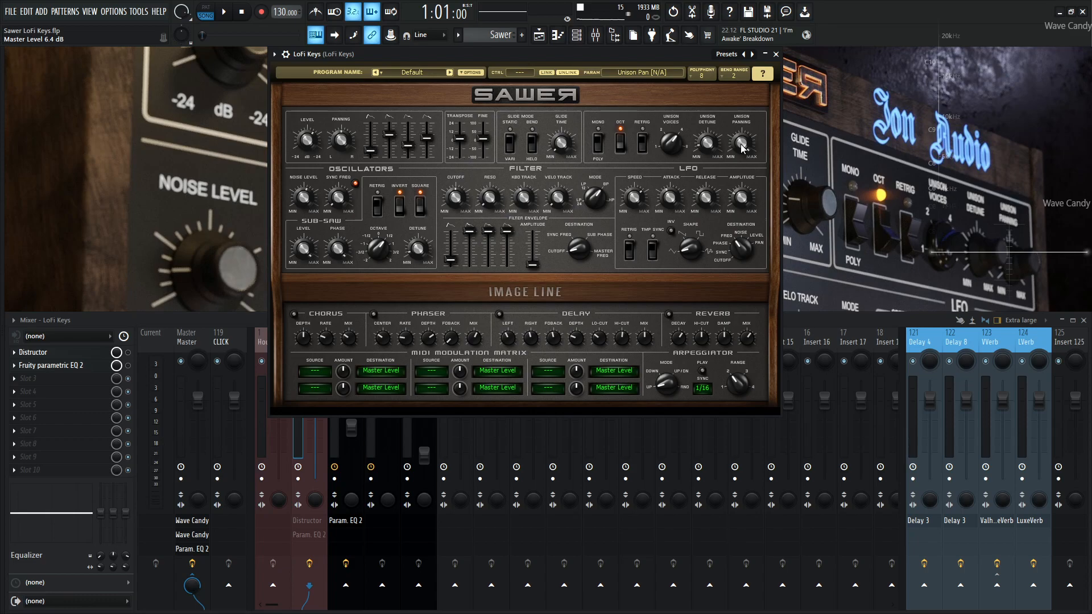
key(c)
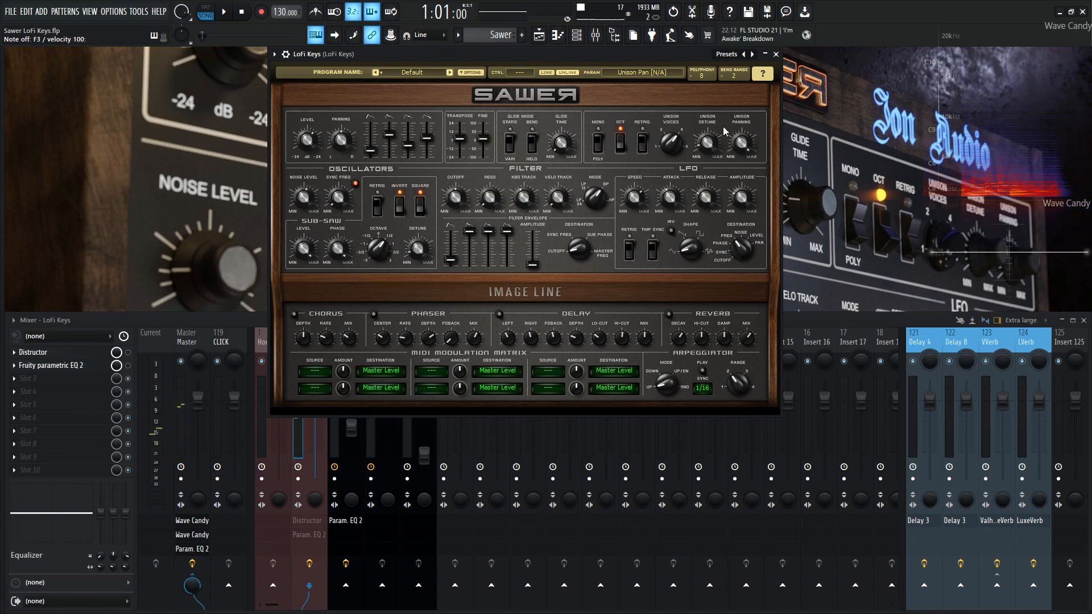
- Check the oscillator noise level and sync frequency, plus the sub-saw level, phase, octave and detune
click(309, 202)
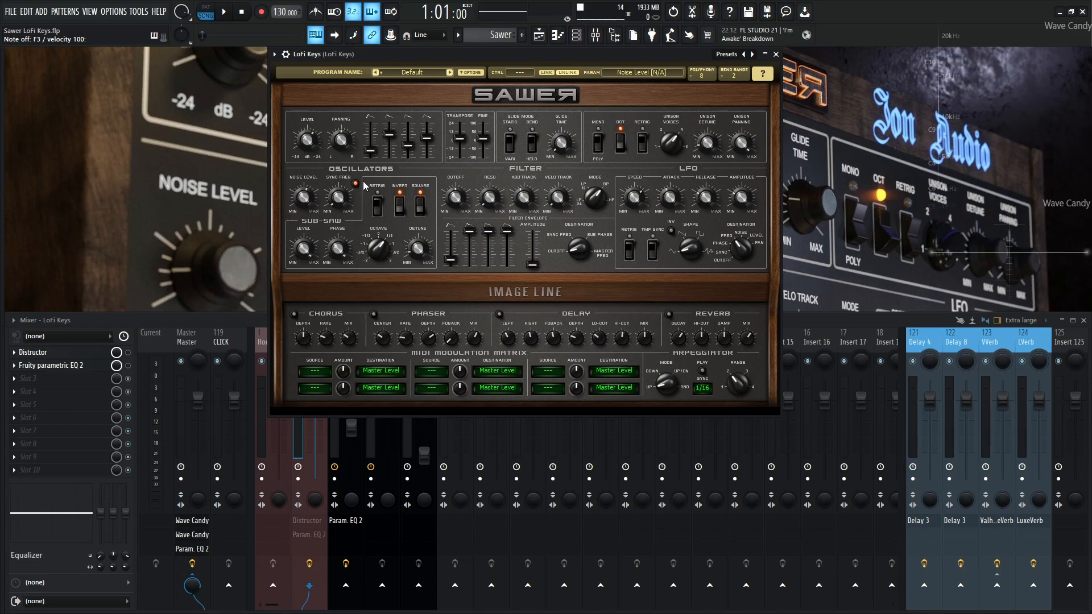
click(341, 200)
click(304, 250)
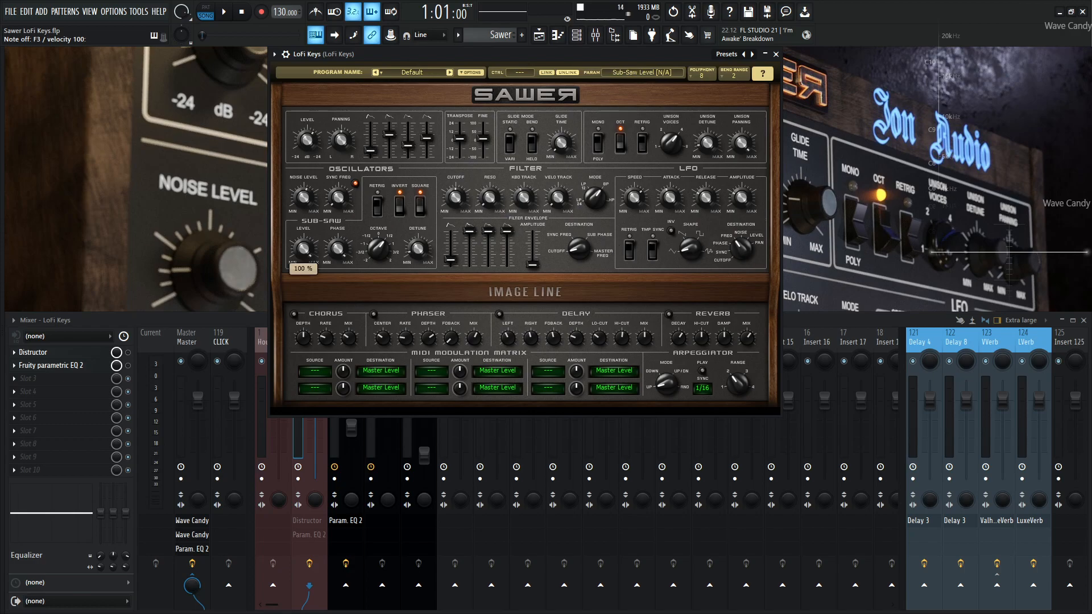
click(338, 251)
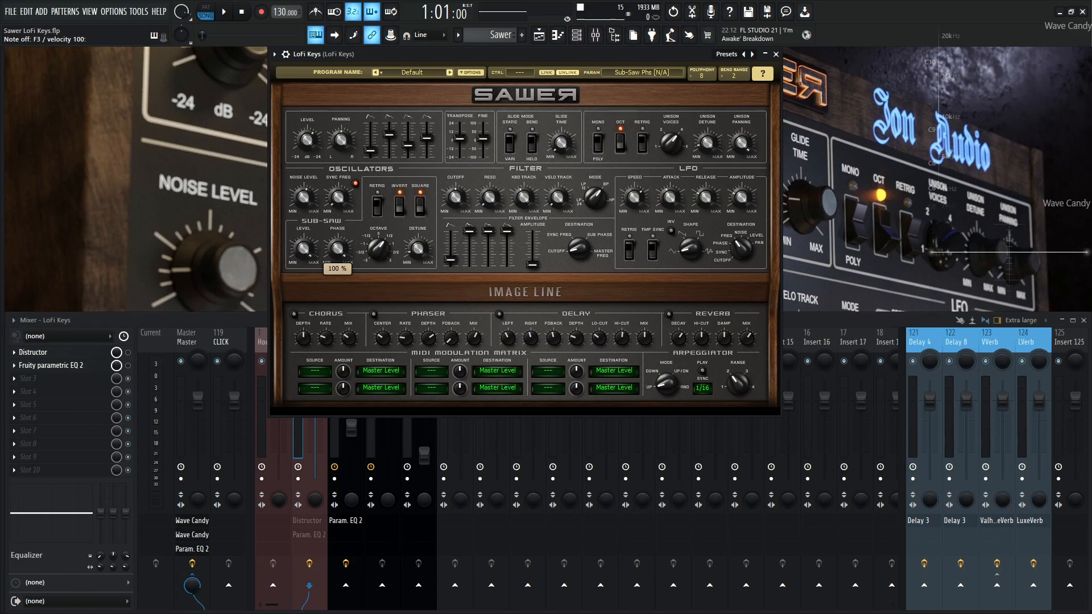
click(385, 251)
click(416, 250)
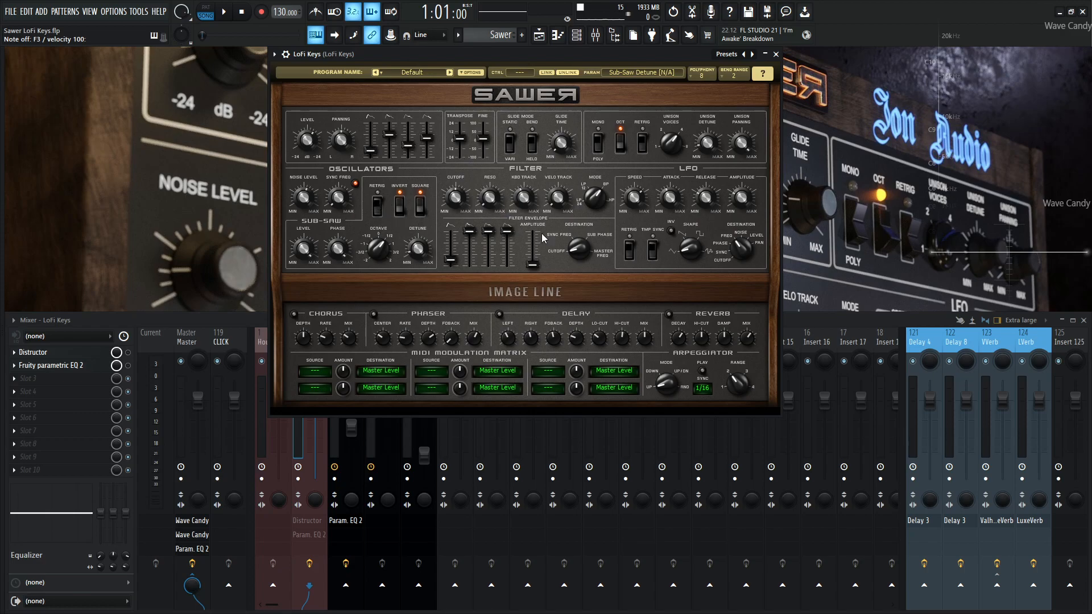
- Check the filter's cutoff, resonance, keyboard tracking and velocity tracking, plus the filter envelope amplitude
click(455, 201)
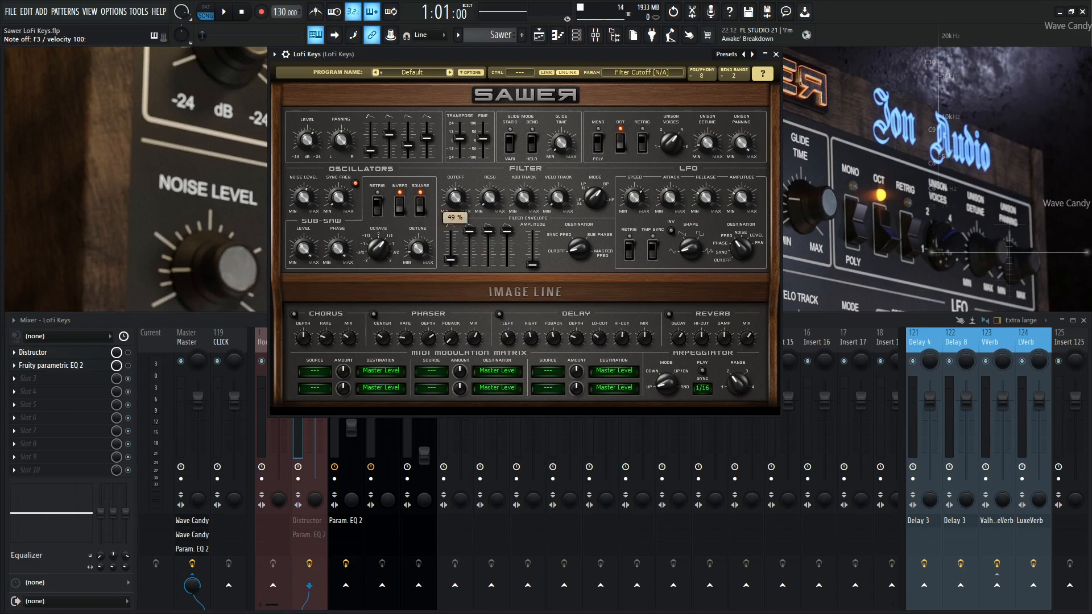
click(490, 198)
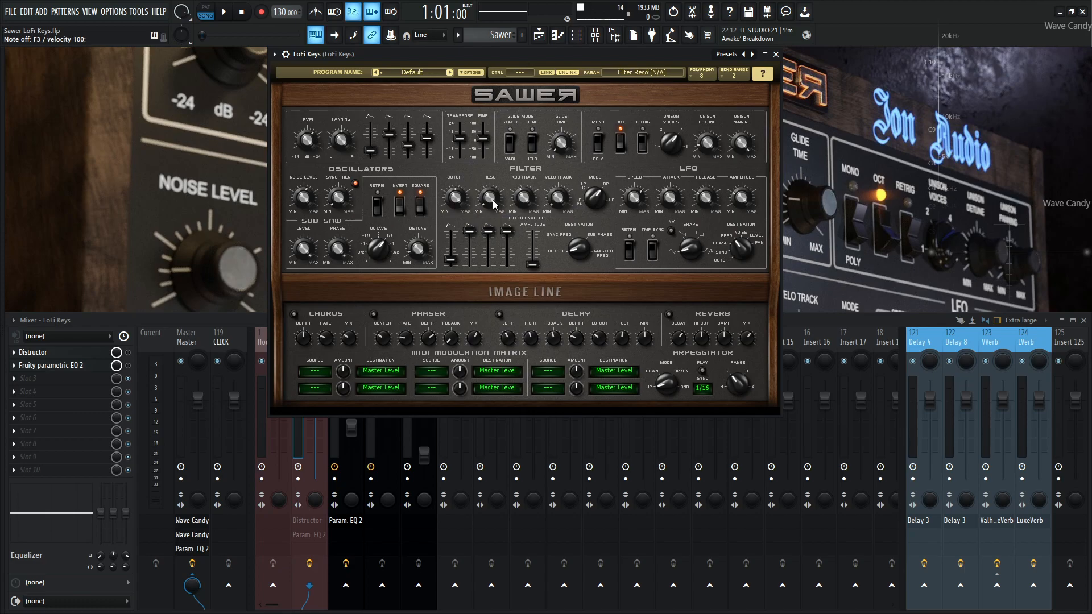
click(525, 204)
click(559, 199)
click(535, 268)
- Check the LFO's destination, speed, attack and release values
click(739, 247)
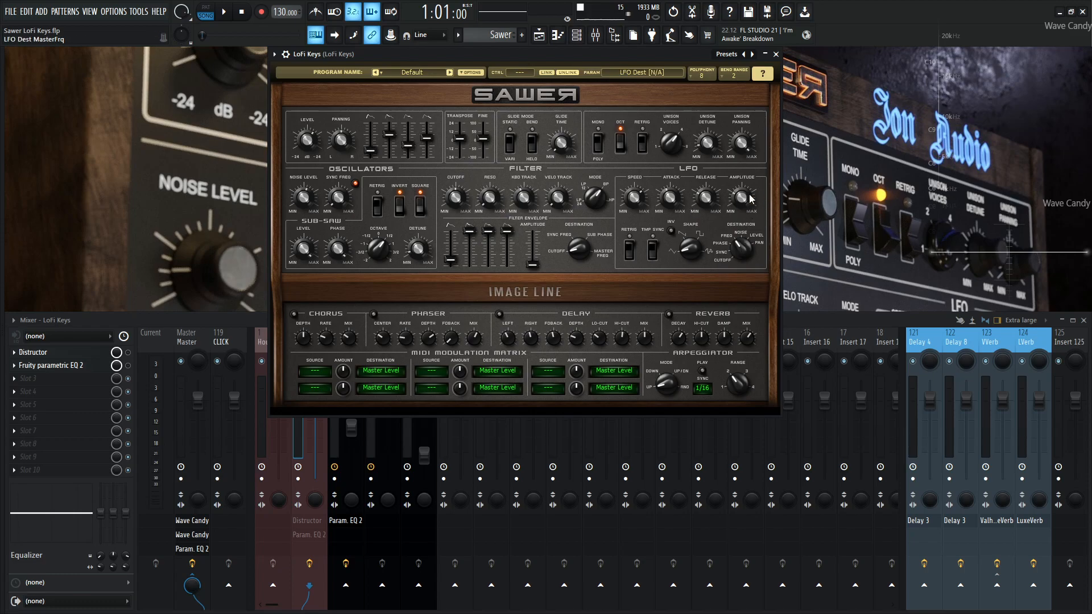
click(634, 198)
click(671, 198)
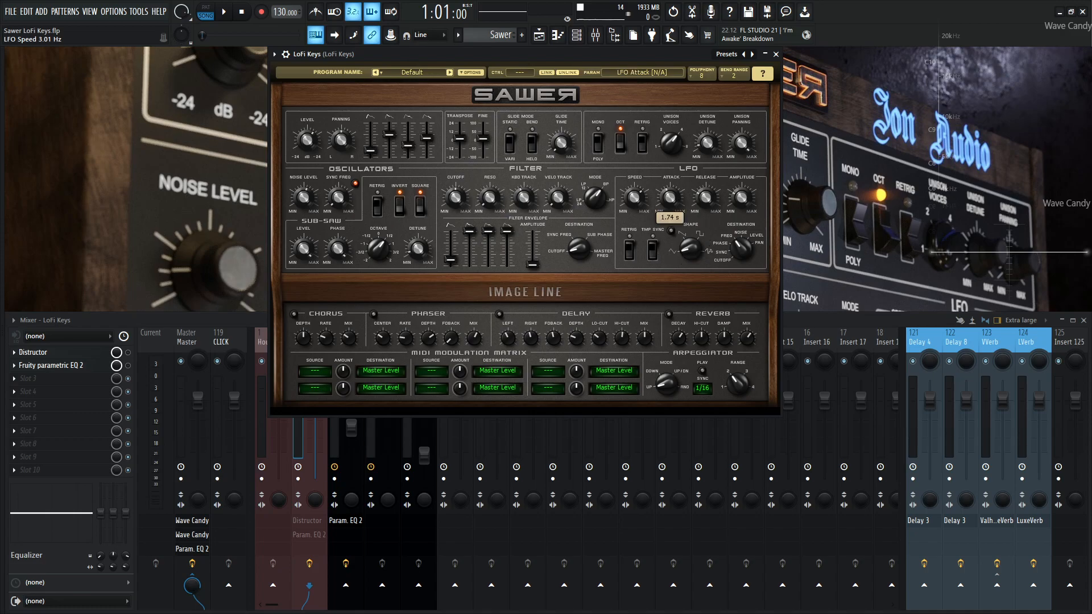
click(705, 198)
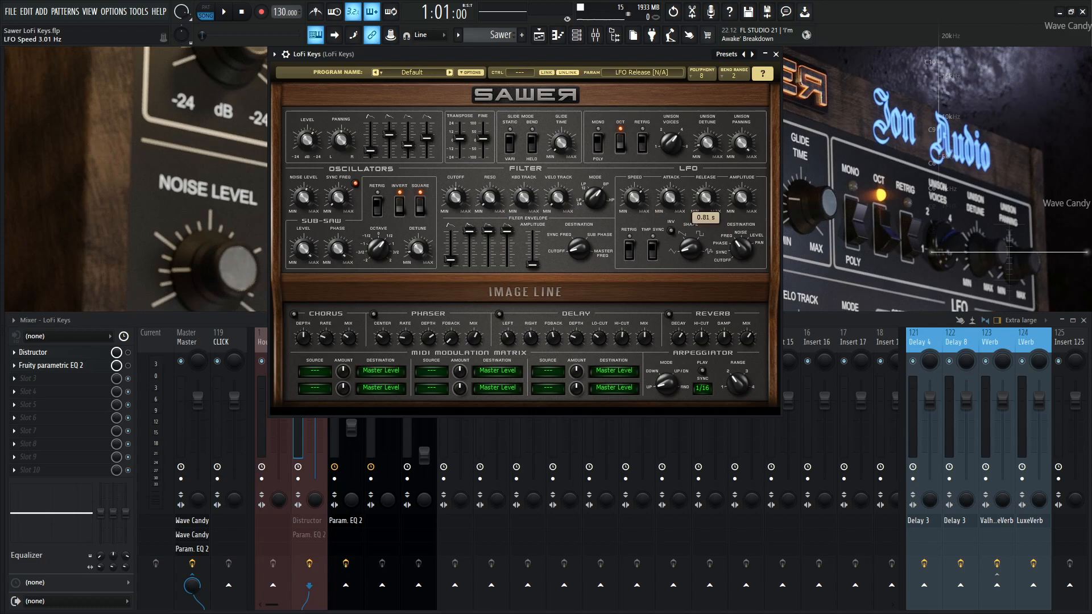
click(671, 207)
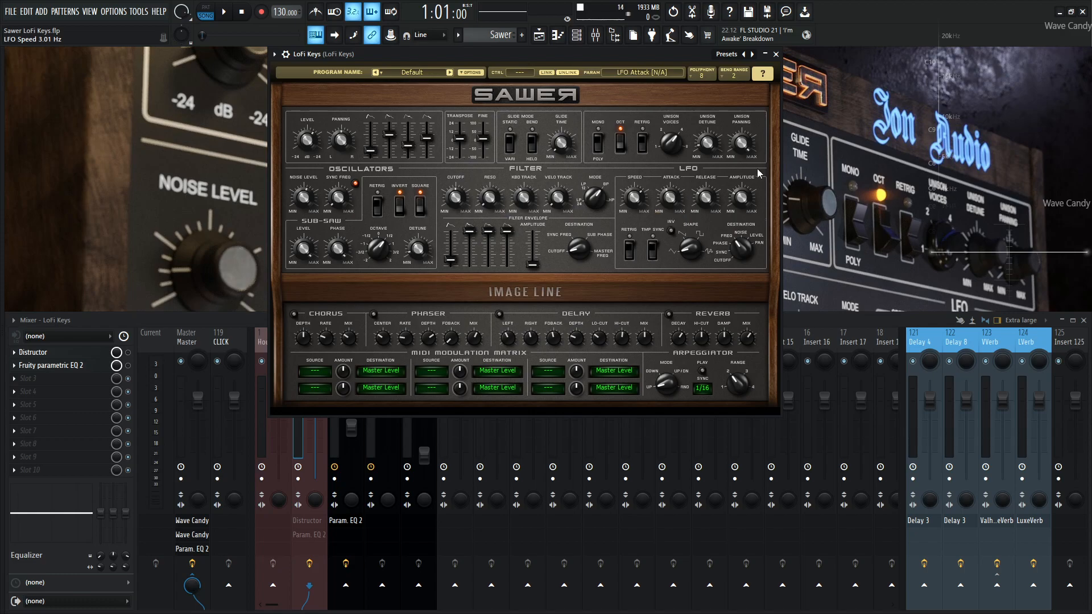
- Play a few low and high notes to hear how the LFO fades in and out
key(v)
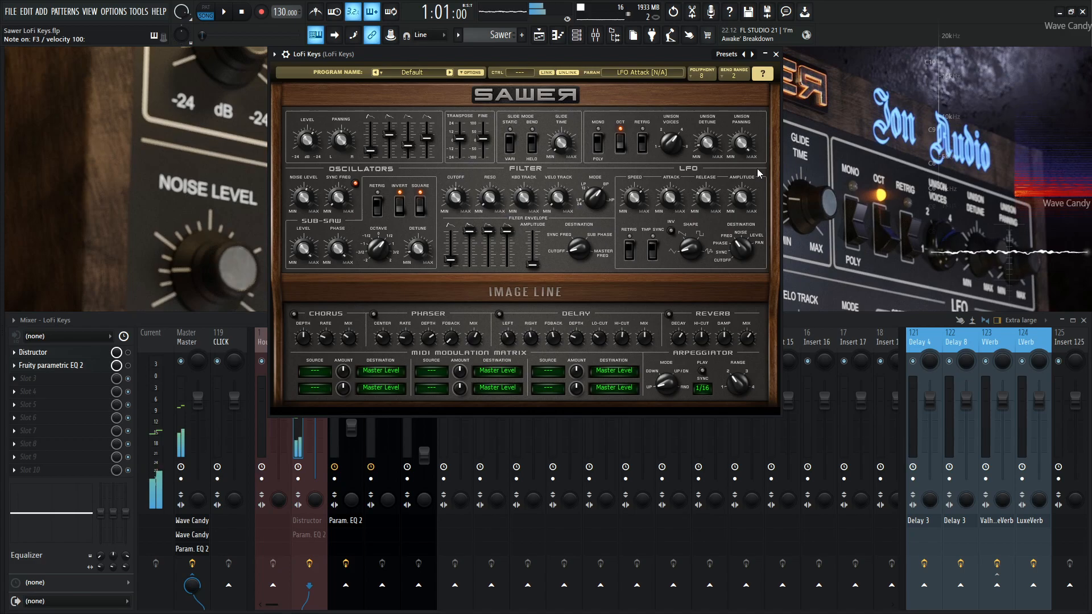
key(o)
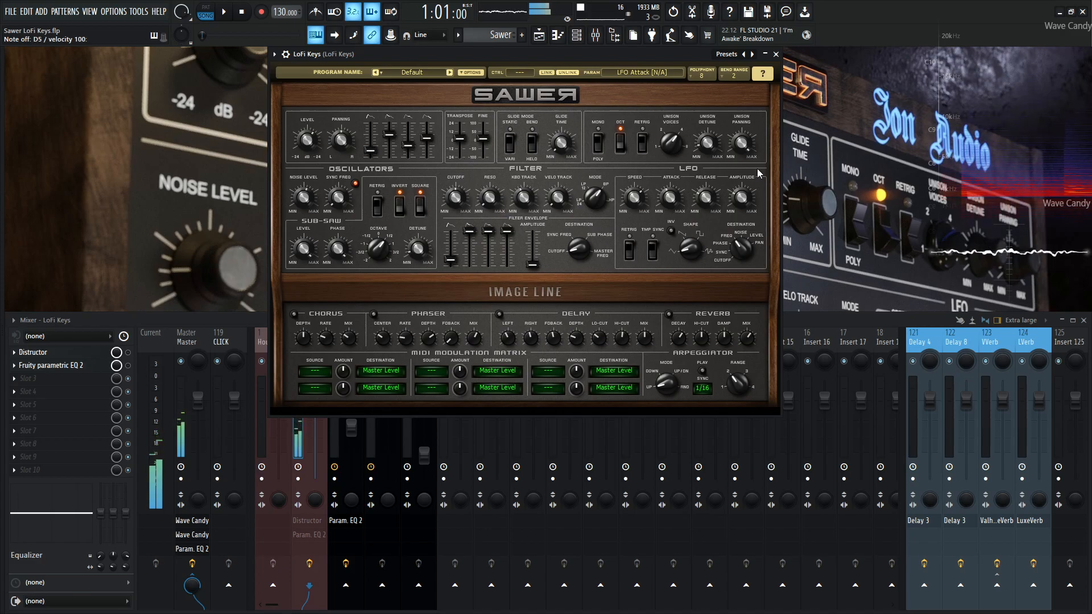
key(i)
key(v)
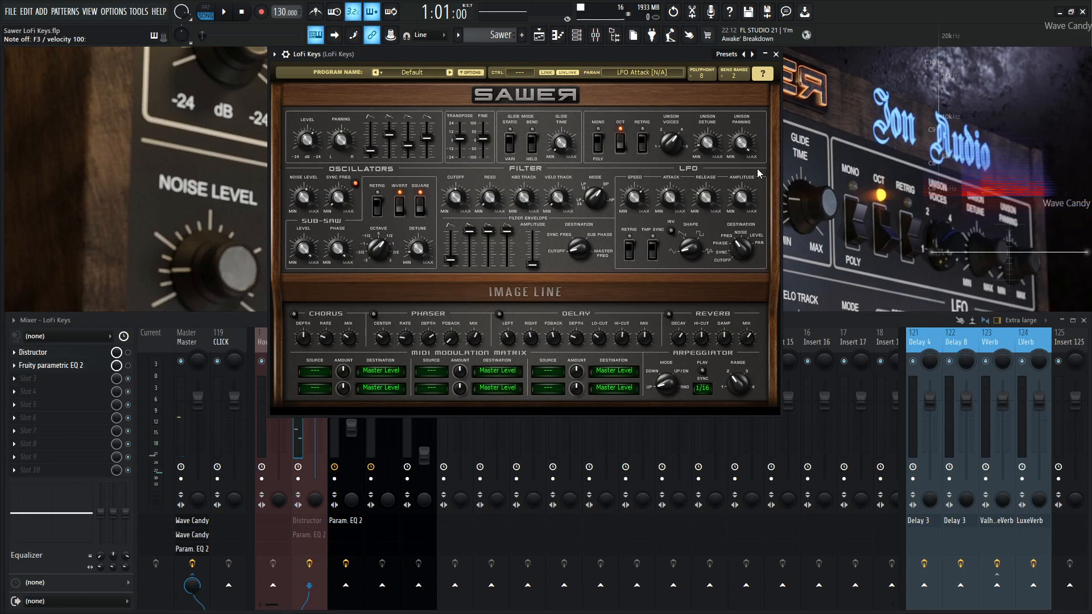
- Set the LFO release to 0.80 s, raise the LFO amplitude to exaggerate the modulation, and bring it back to 28 %
click(710, 202)
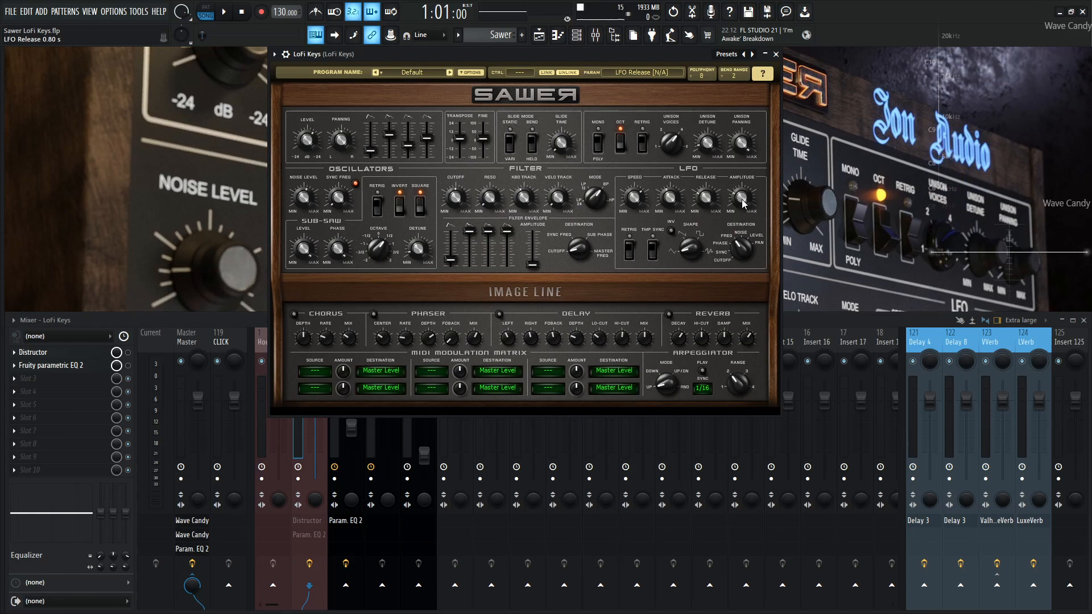
click(744, 204)
drag(743, 200, 743, 164)
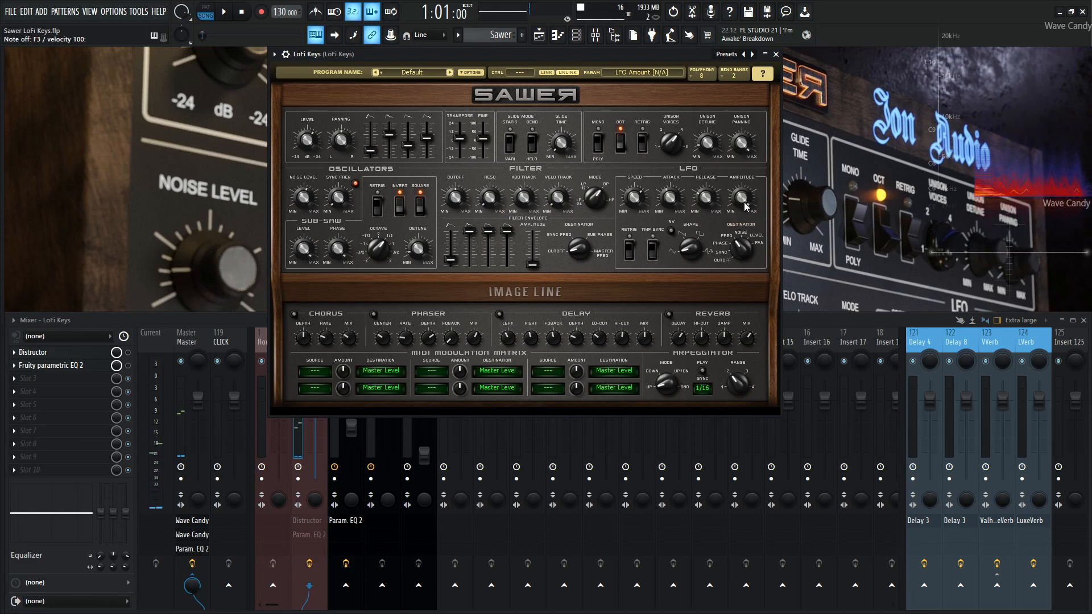
drag(743, 165, 745, 200)
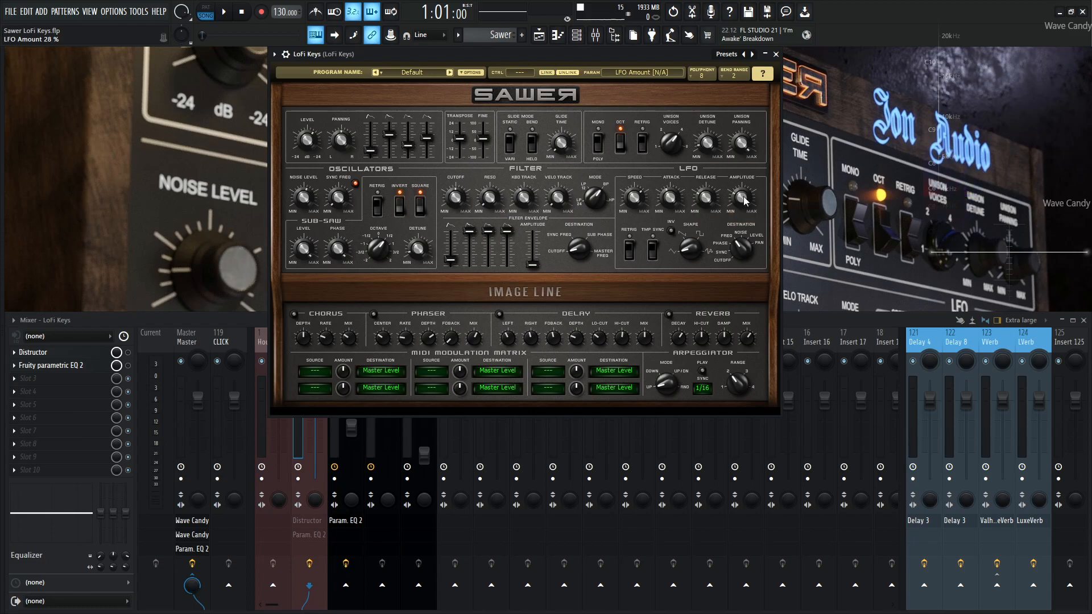
- Play several notes to hear the patch with the LFO amplitude at 28 %
key(z)
key(z)
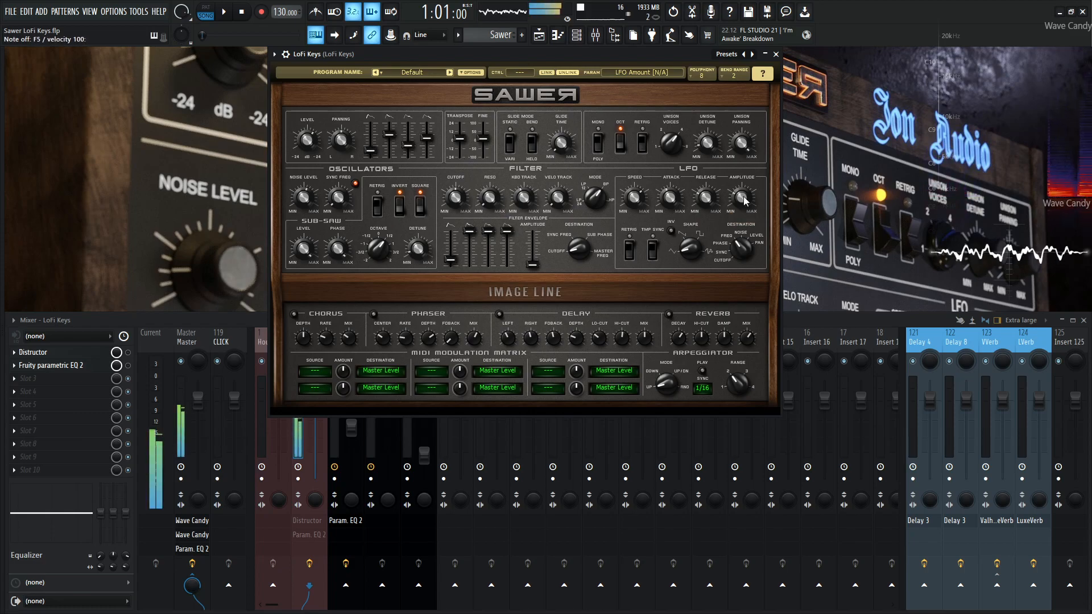
key(e)
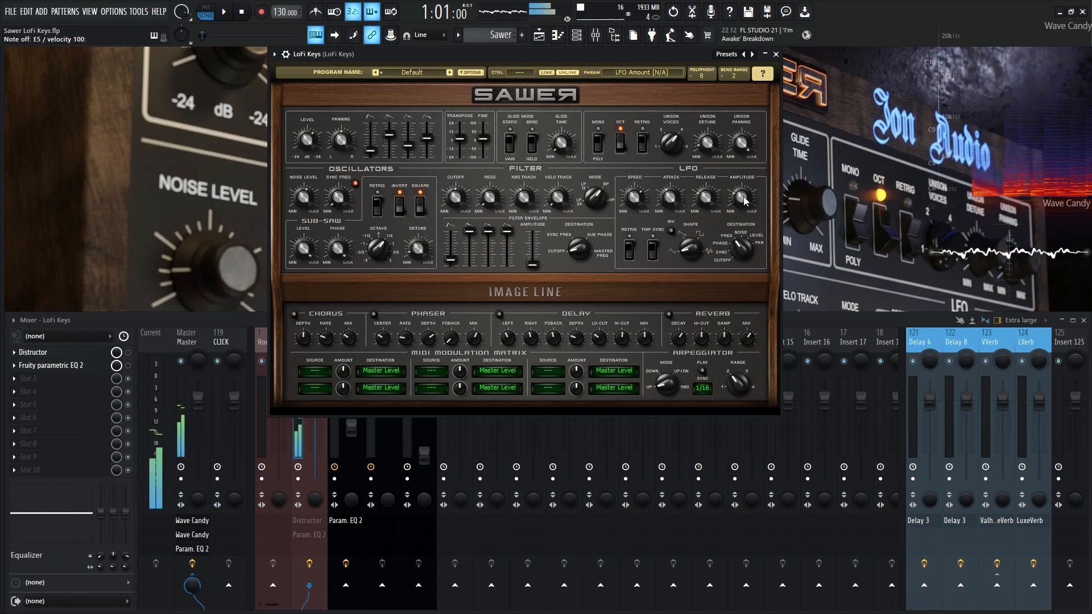
key(r)
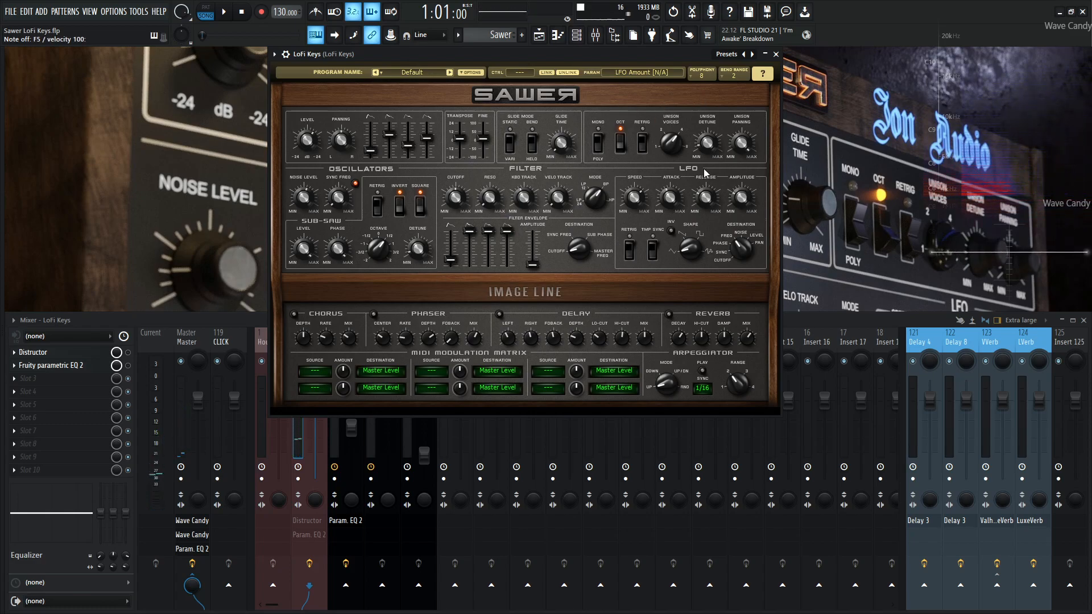
- Turn on the Sawer delay and check its right time, feedback, depth, low-cut, high-cut and mix values
click(499, 314)
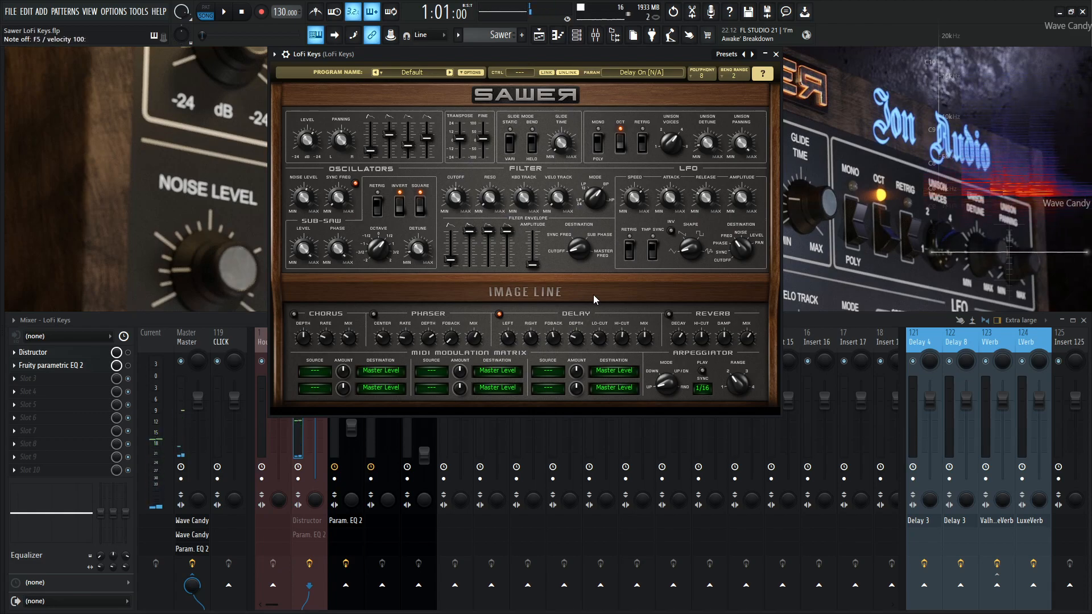
click(529, 344)
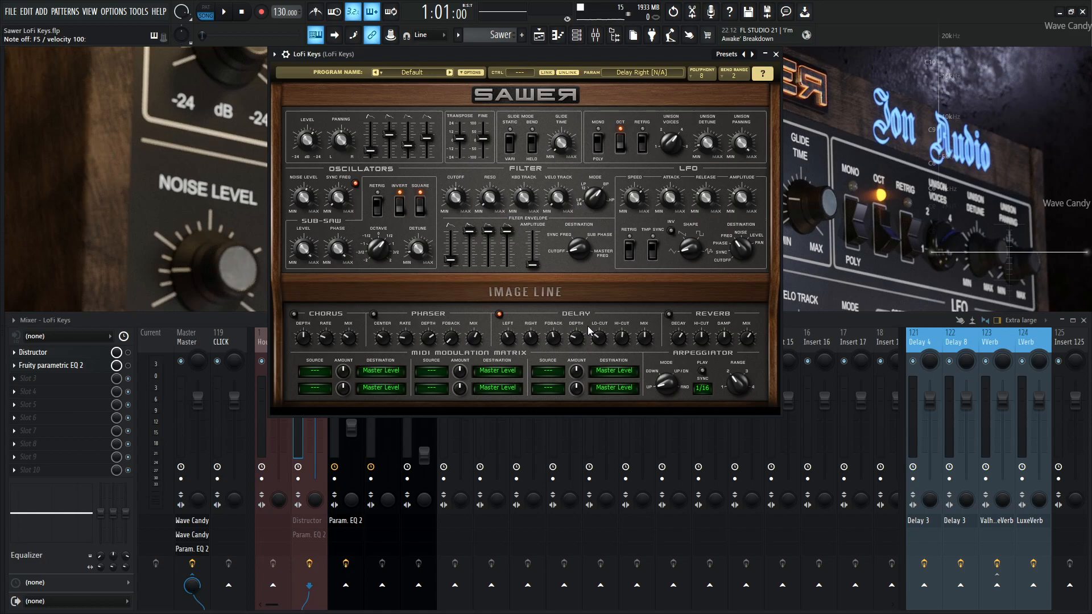
click(554, 340)
click(575, 339)
click(598, 339)
click(622, 339)
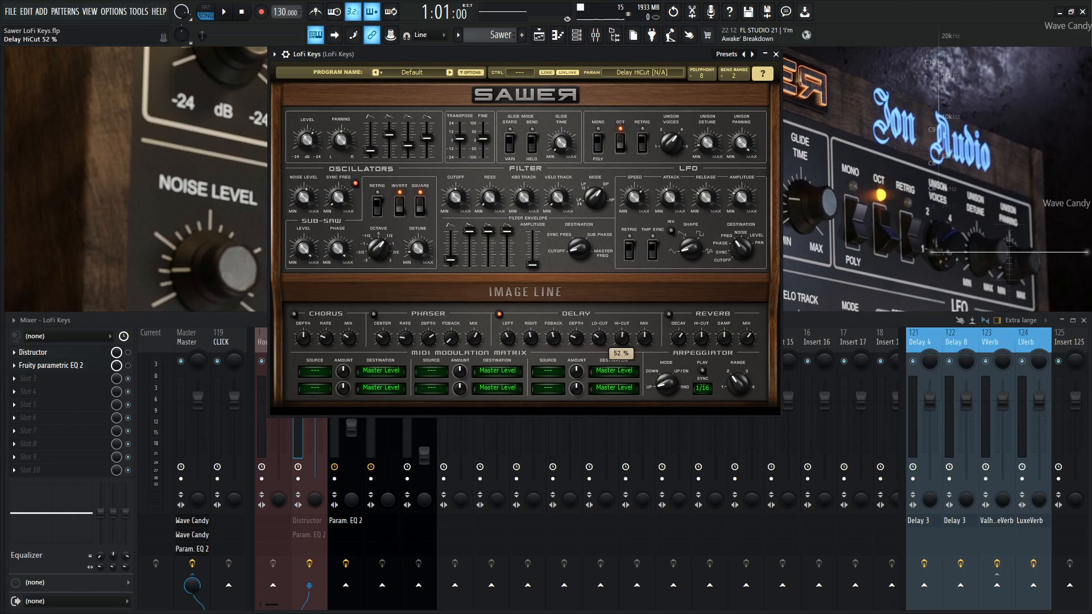
click(644, 339)
- Play a few notes to hear the patch with the delay on
key(z)
key(z)
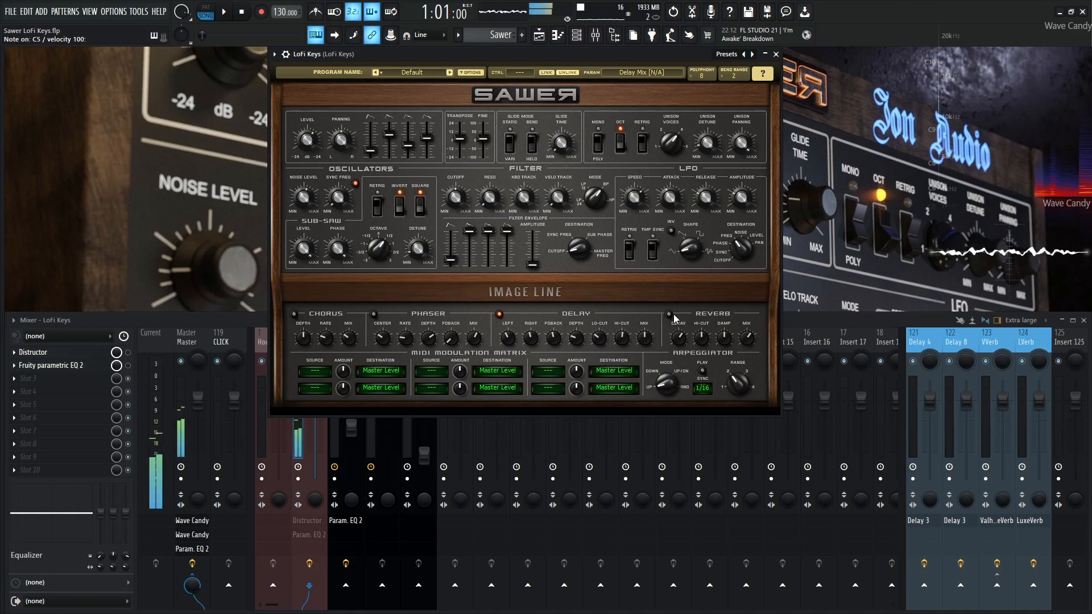
key(v)
- Turn on the Sawer reverb, check its settings, and switch the lower panel back to the keyboard
click(669, 315)
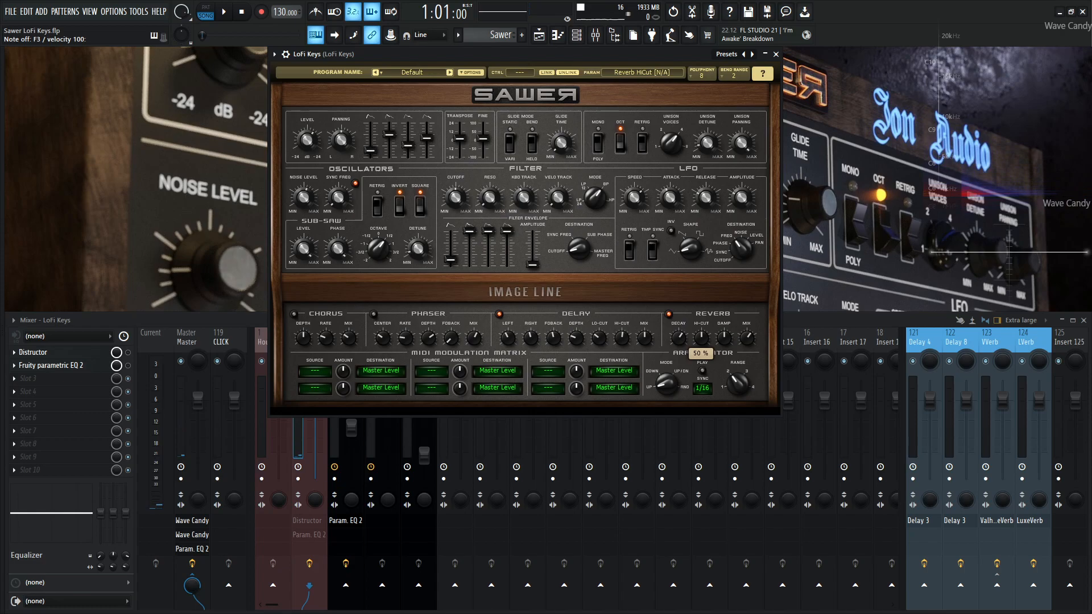
click(722, 340)
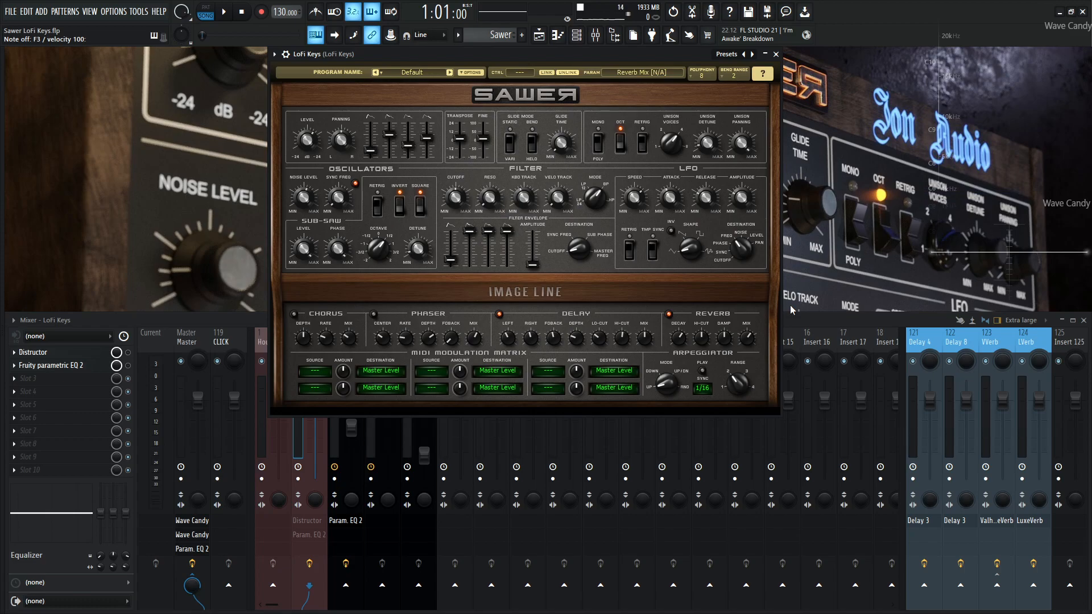
click(680, 291)
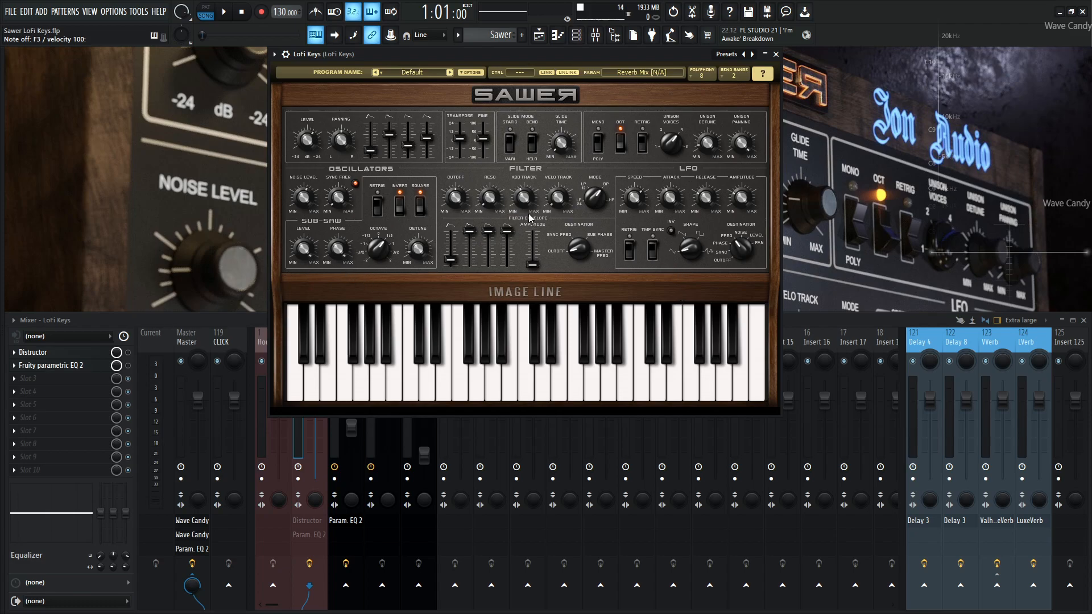
- Enable the Distructor effect on the LoFi Keys mixer track and open its window over the synth
click(231, 317)
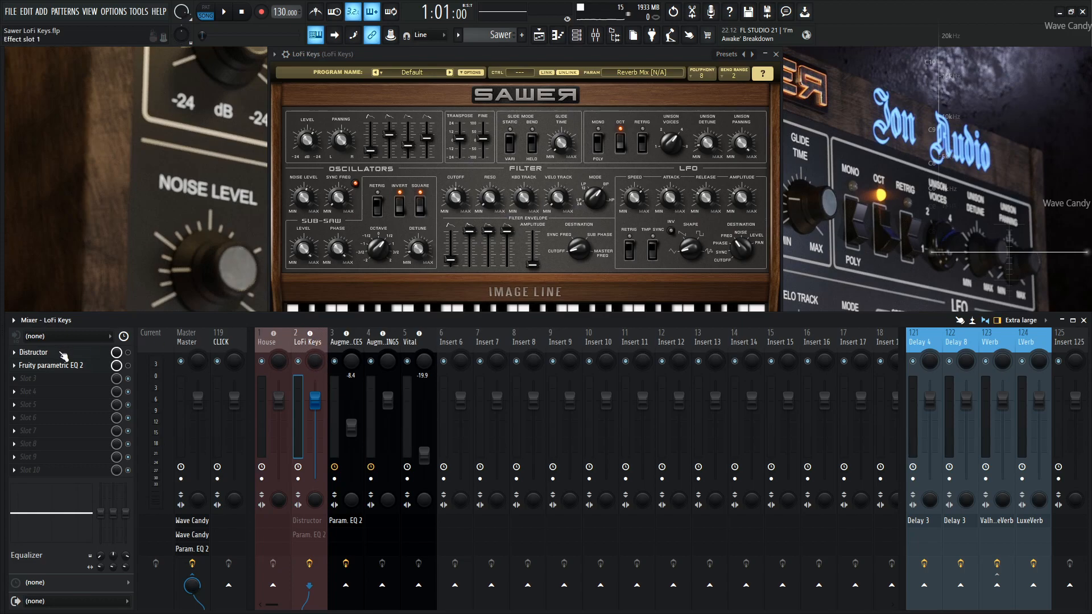
click(129, 355)
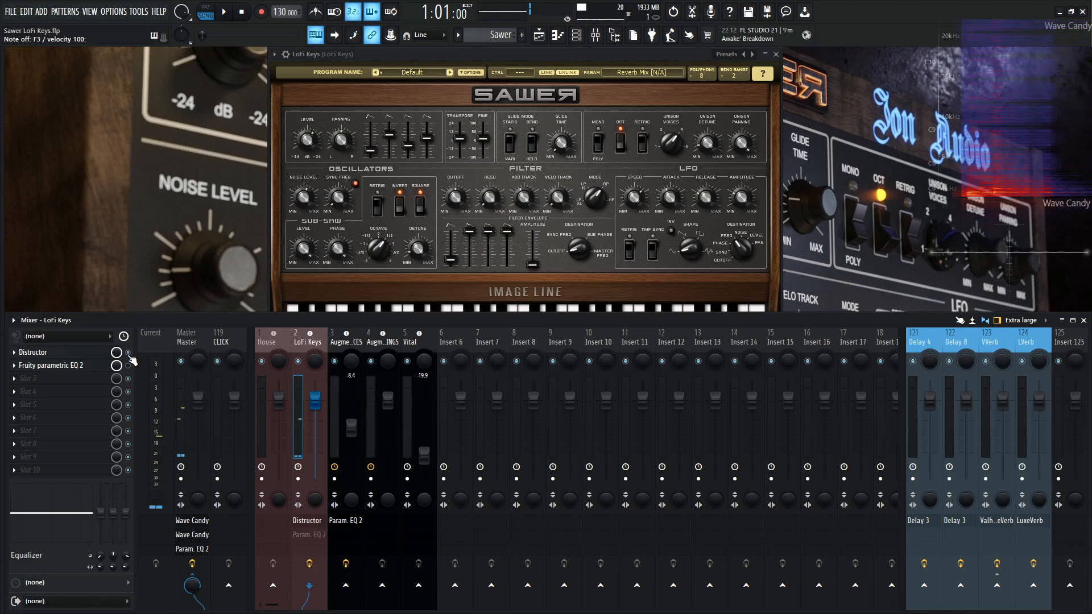
click(73, 353)
drag(238, 192, 356, 153)
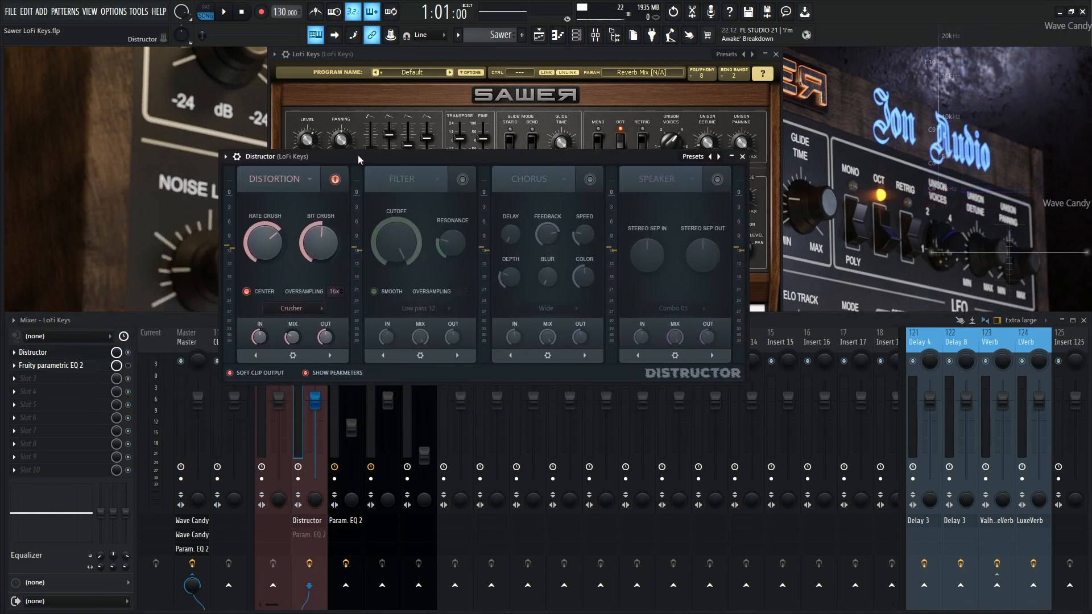
- Look through the Distructor's distortion types without changing Crusher, and play a note to hear the effect
click(315, 307)
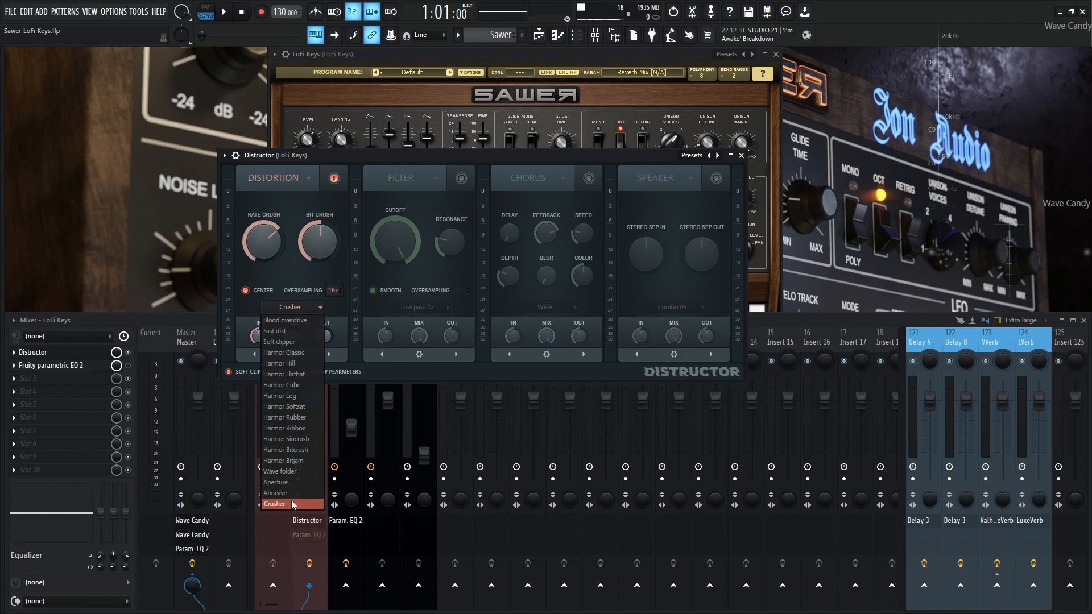
click(340, 268)
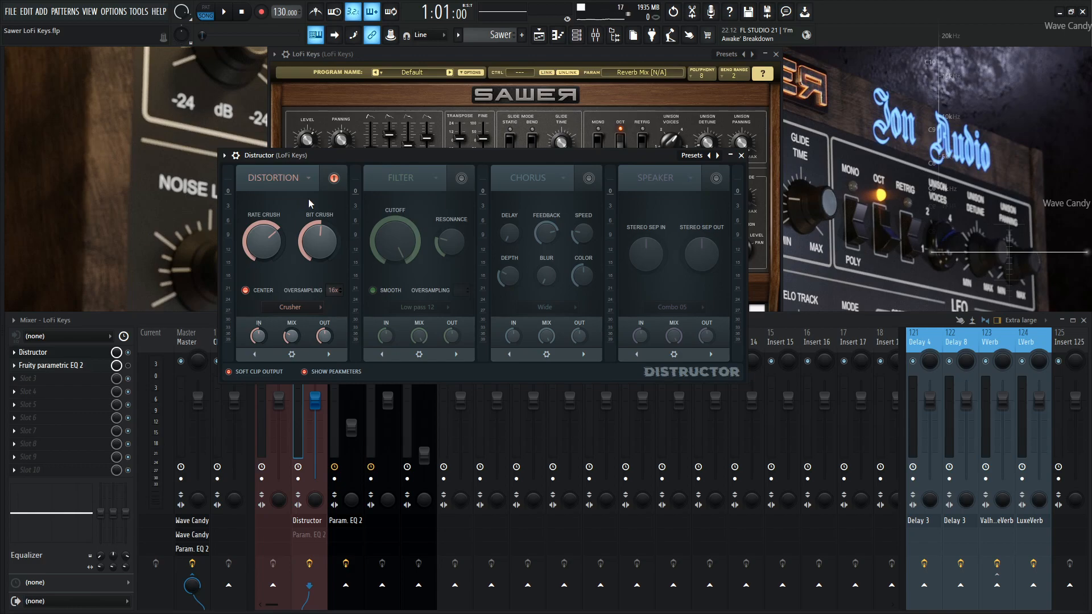
key(z)
- Open Fruity parametric EQ 2 from slot 2, place its window beside the distortion settings, and enable the effect
click(75, 370)
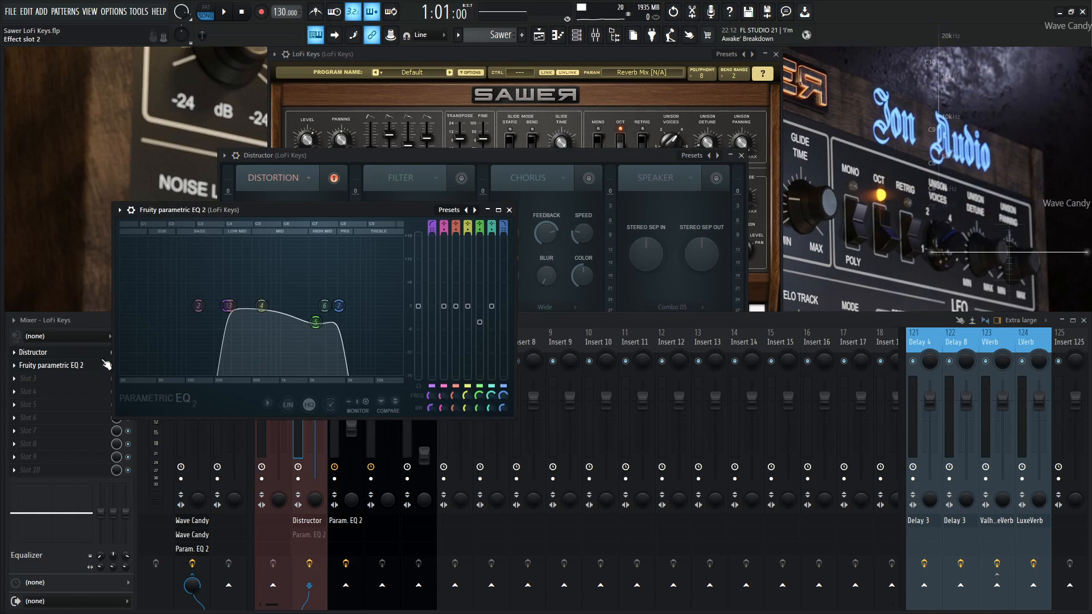
drag(256, 211, 628, 91)
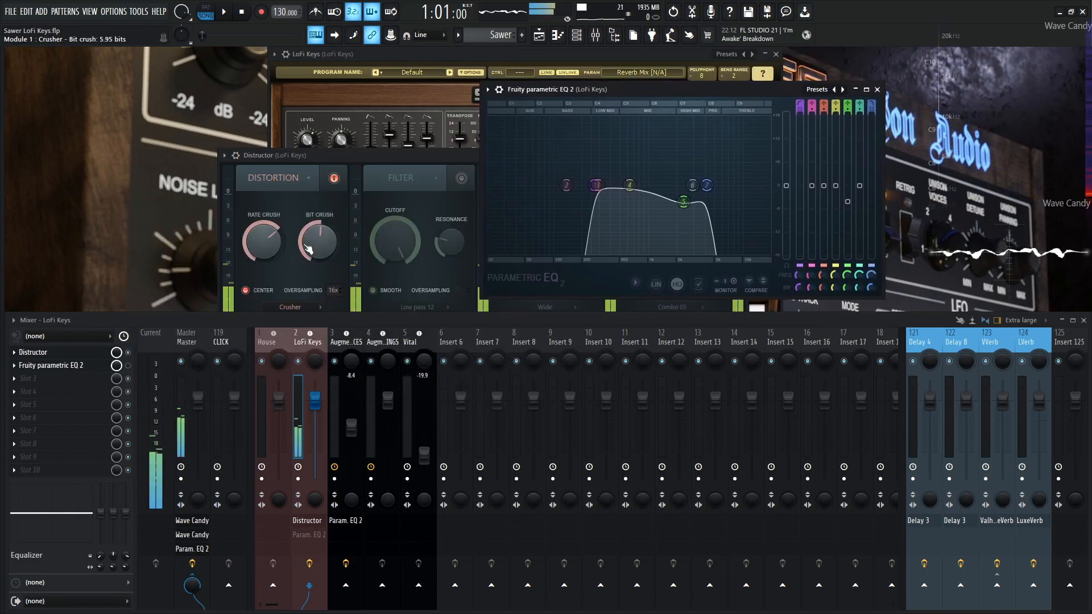
click(129, 366)
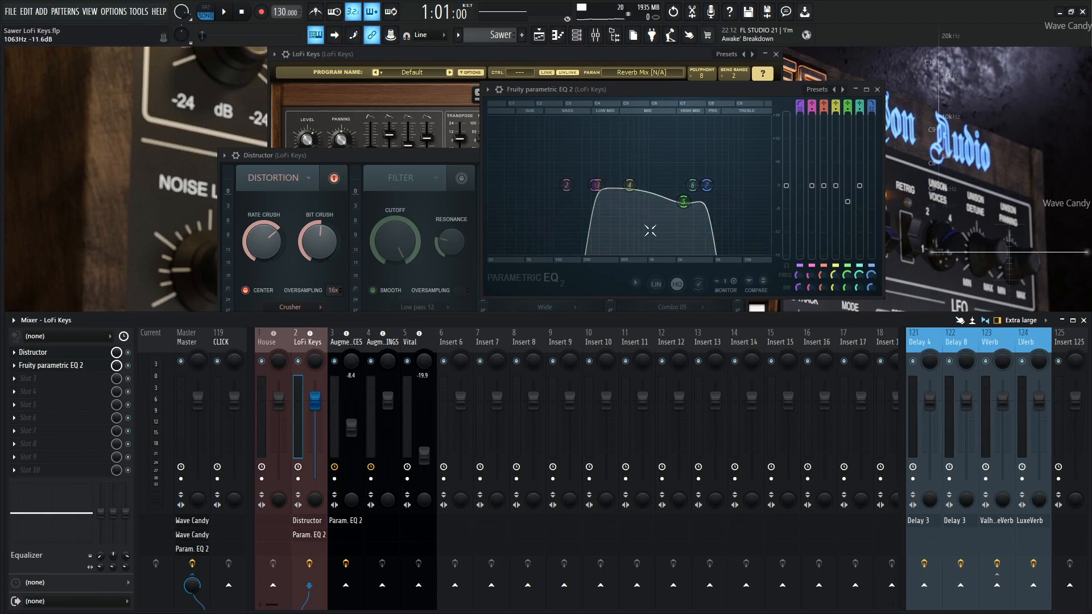
- Inspect the EQ's low-end cut, the order of low-pass band 7 and the dip of peaking band 5
click(595, 186)
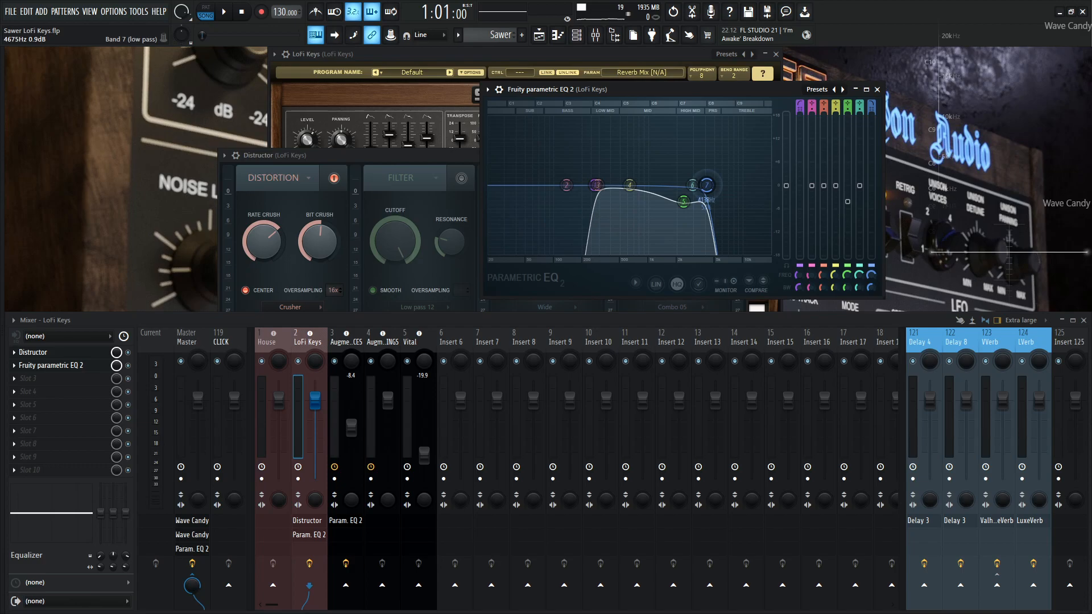
right_click(709, 189)
mouse_move(728, 225)
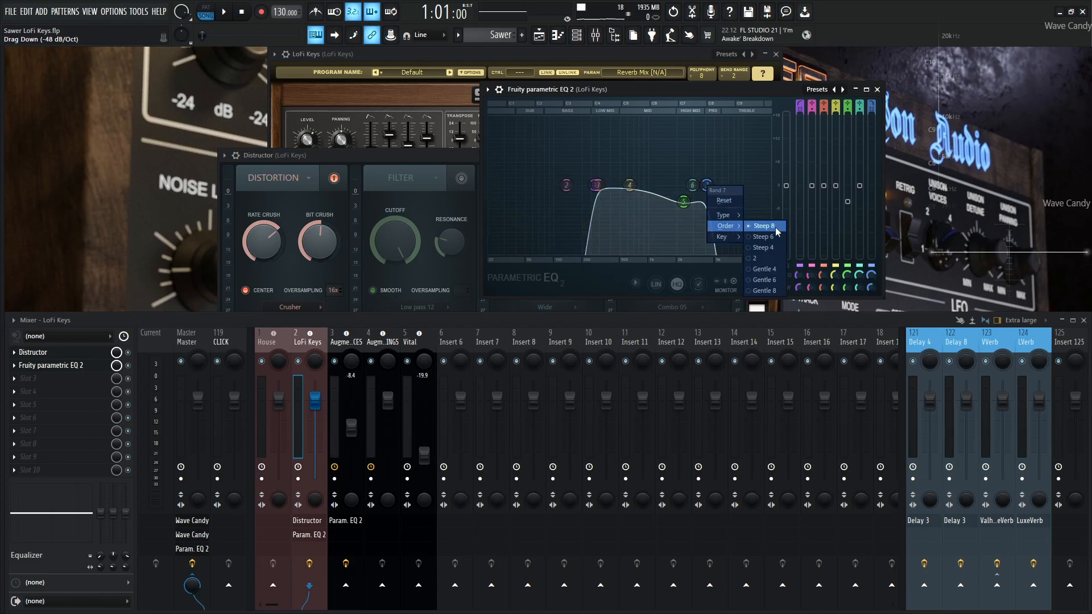
click(724, 83)
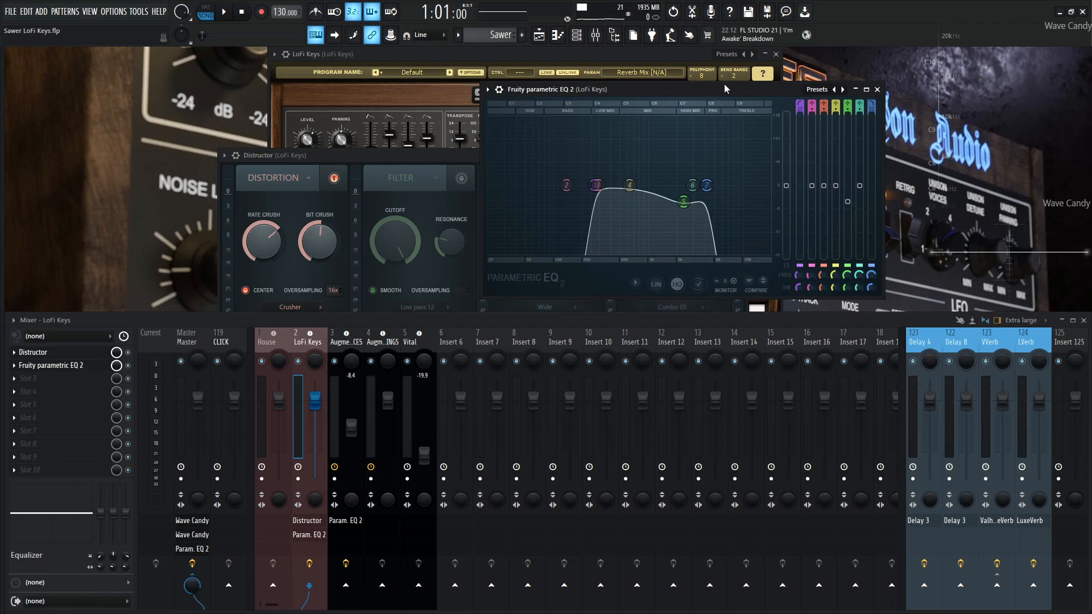
mouse_move(668, 212)
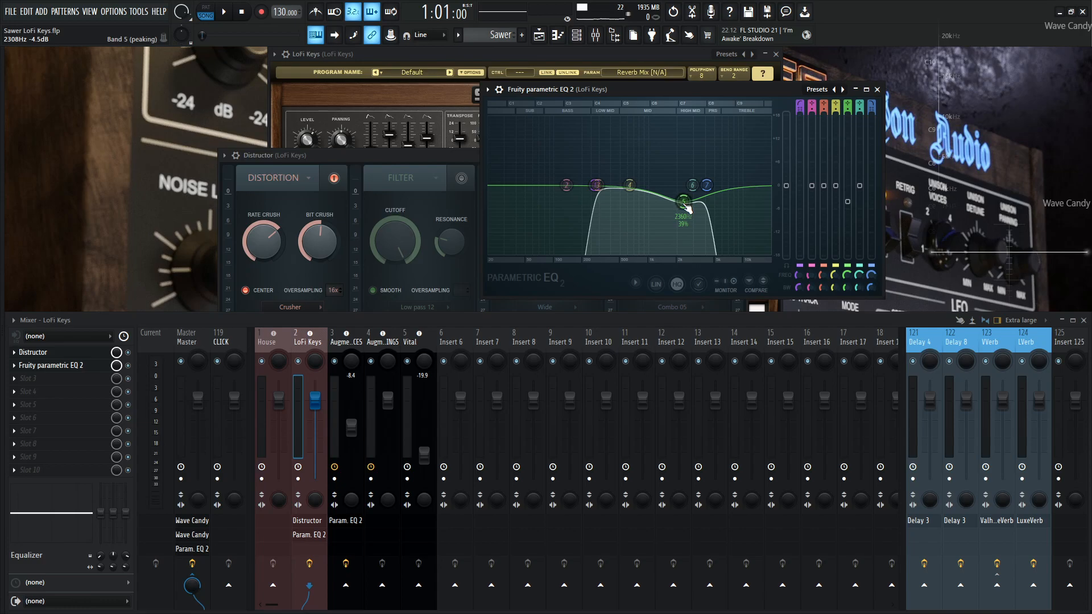
- Bring the Sawer window to the front and hide the mixer
click(592, 55)
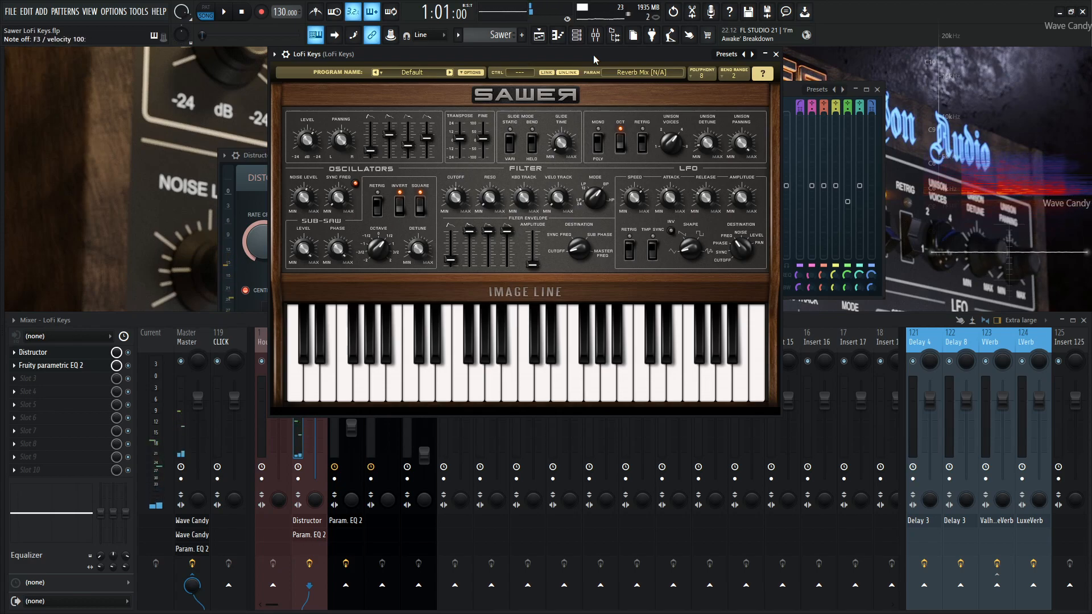
click(223, 320)
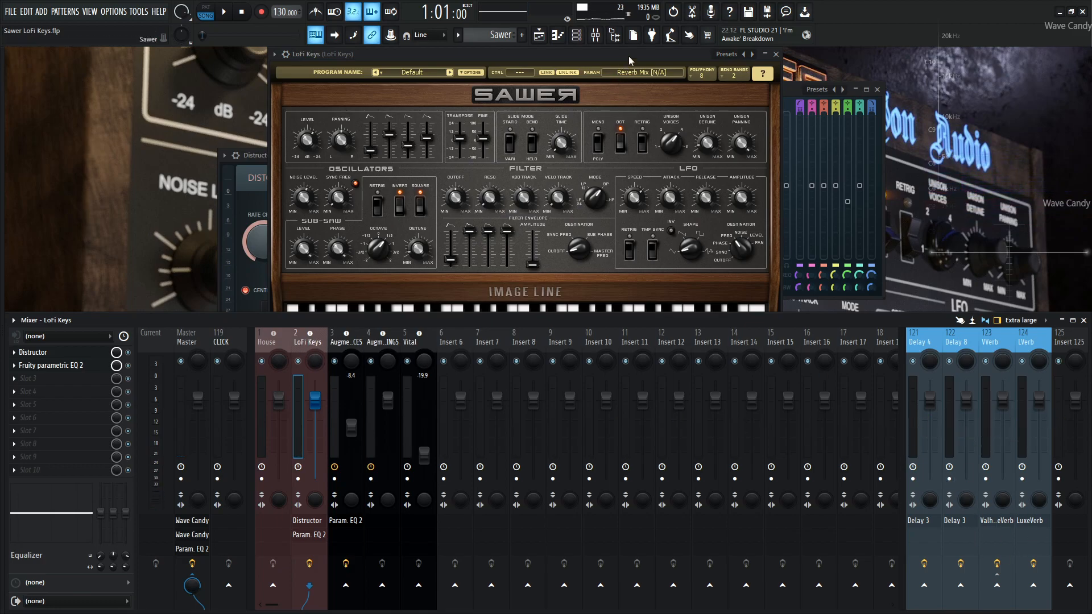
click(638, 90)
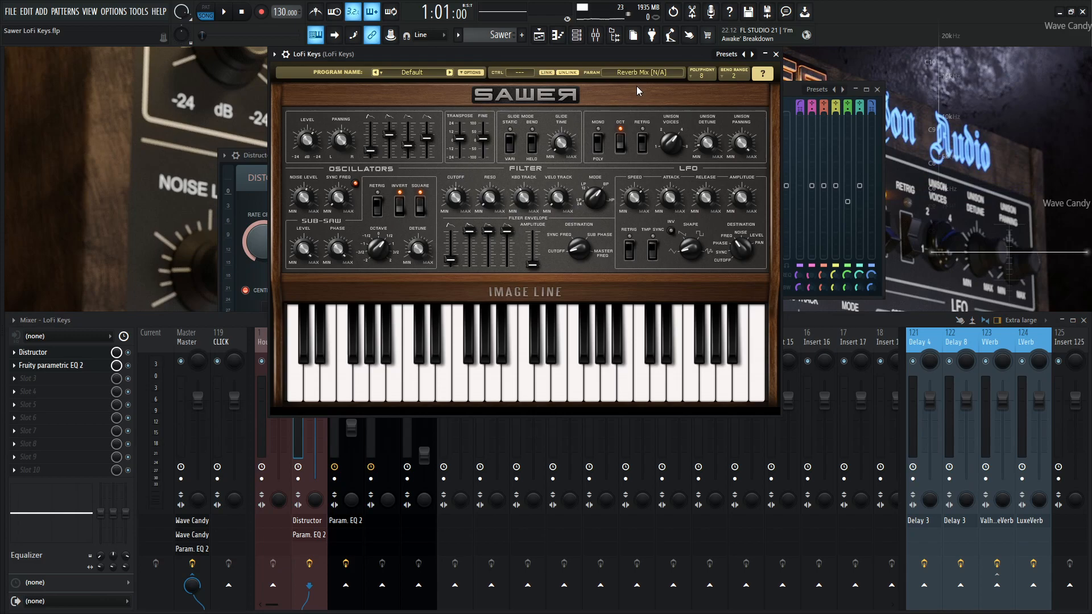
key(F9)
key(F9)
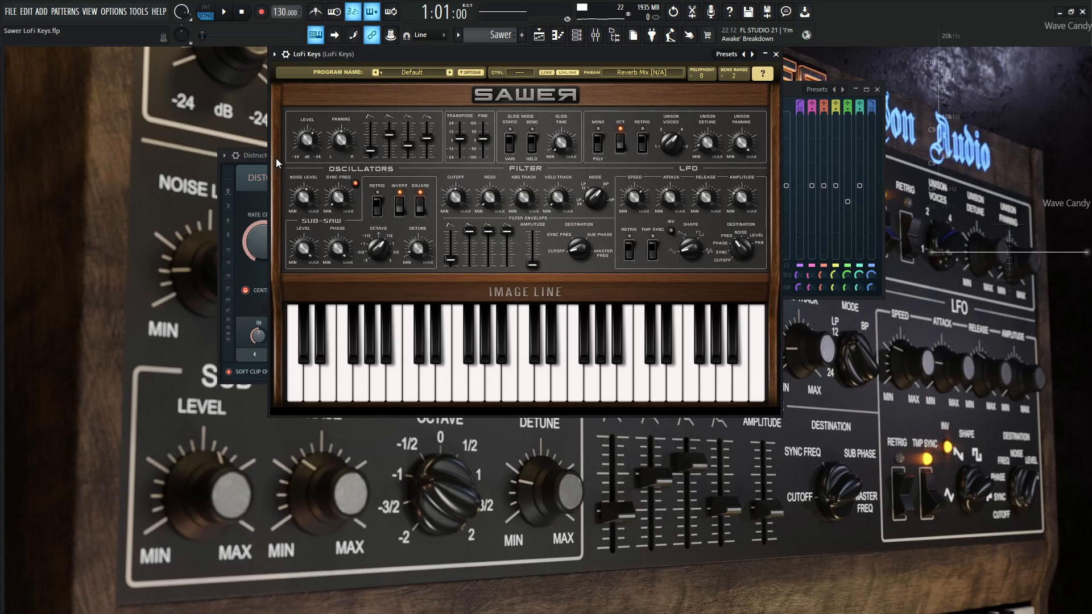
- Close the Distructor and EQ windows and play the song with only the Sawer window showing
click(251, 152)
click(741, 157)
click(877, 90)
drag(640, 55, 670, 52)
key(space)
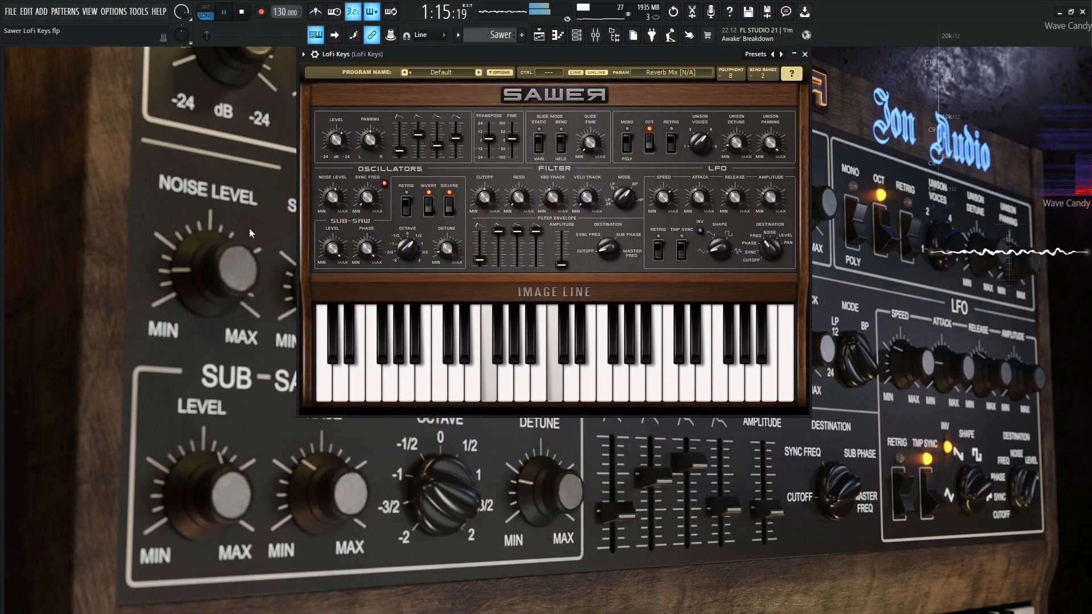